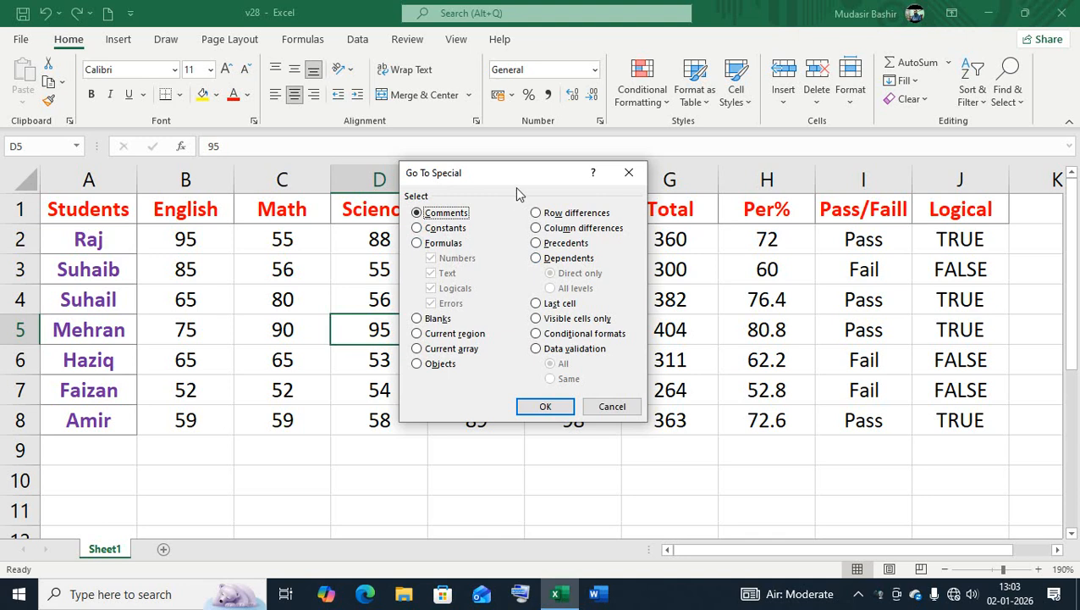
Use Go To Special to select only the constants that are numbers, excluding text, logicals and errors.
drag(512, 178, 778, 171)
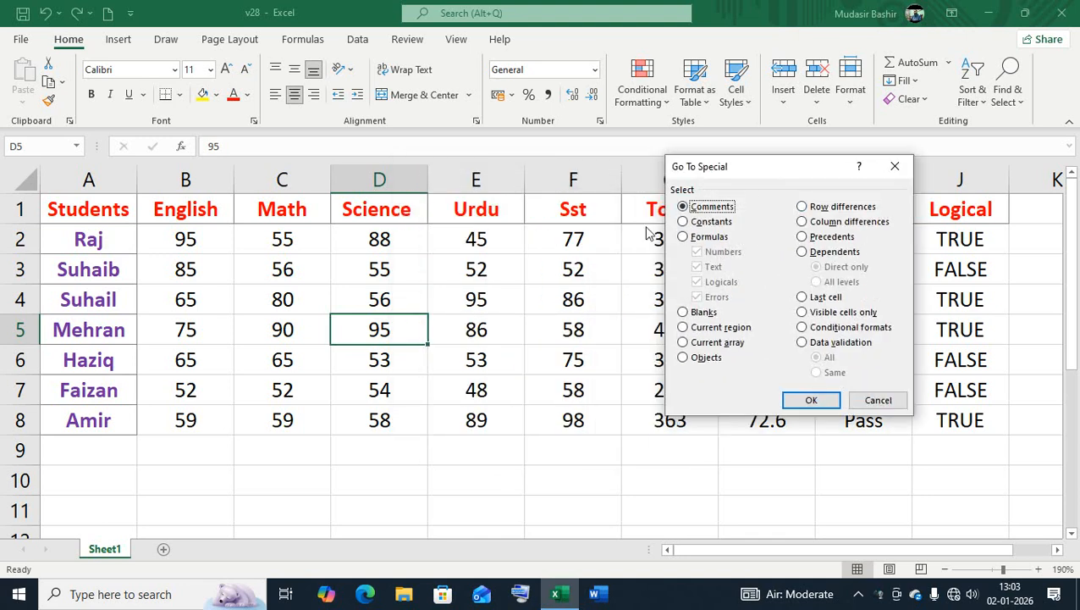
click(684, 221)
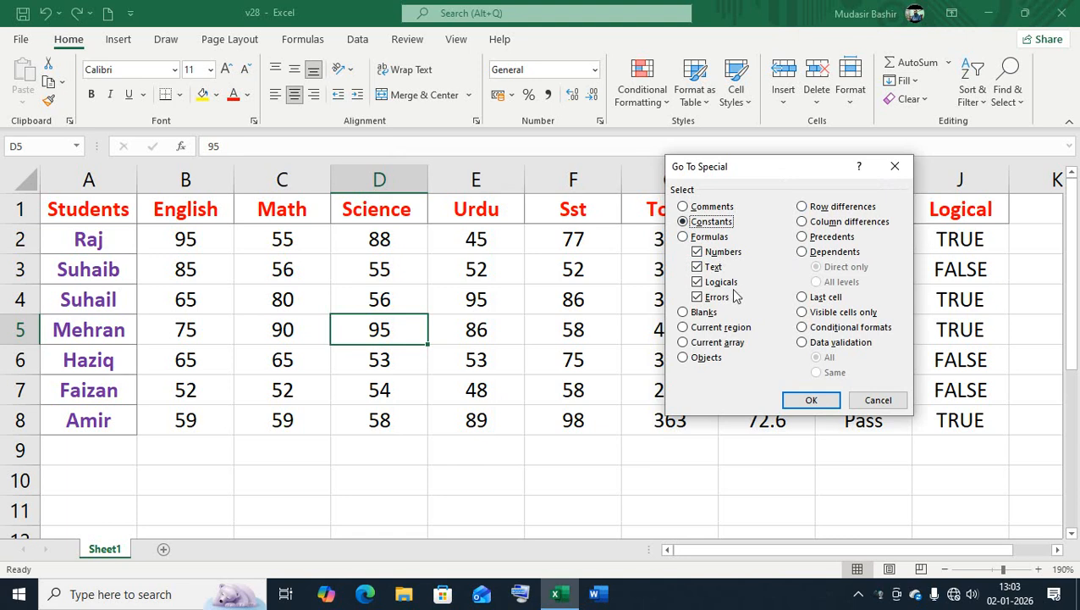
click(692, 238)
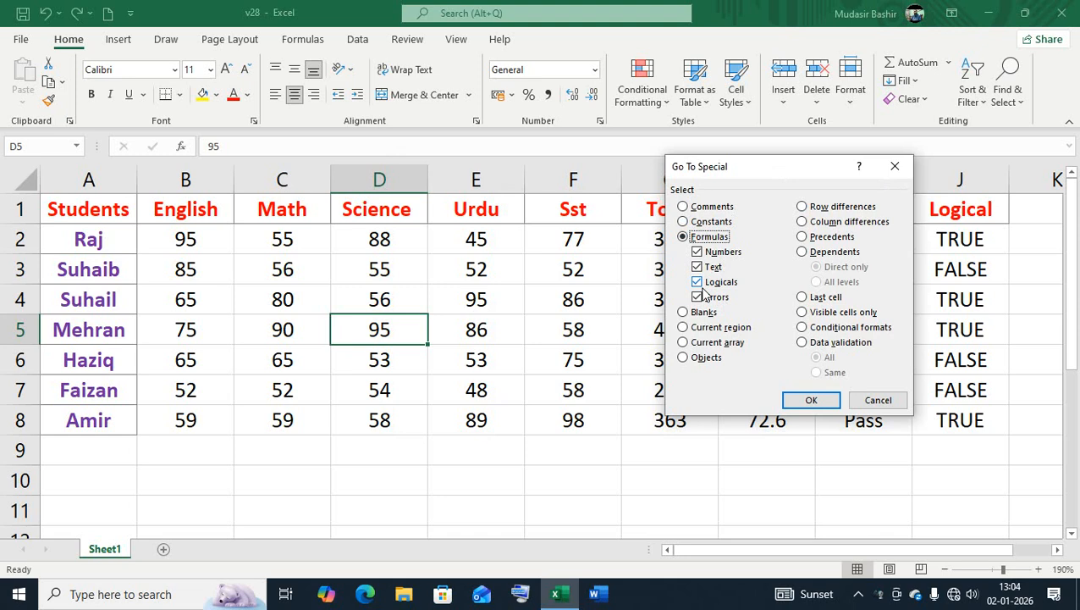
click(711, 222)
drag(783, 177, 737, 176)
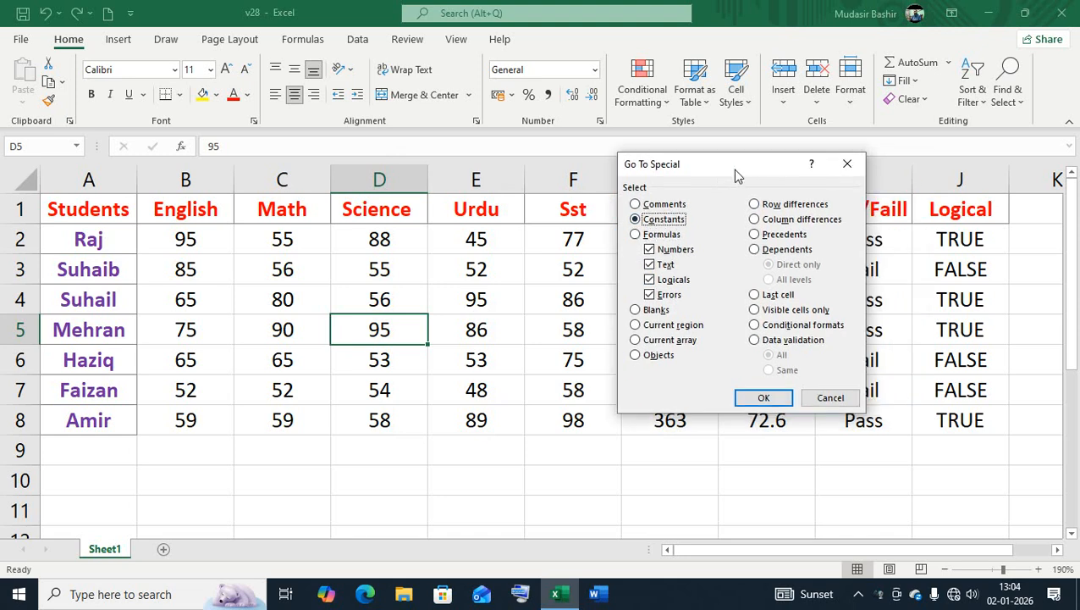
click(659, 263)
click(655, 280)
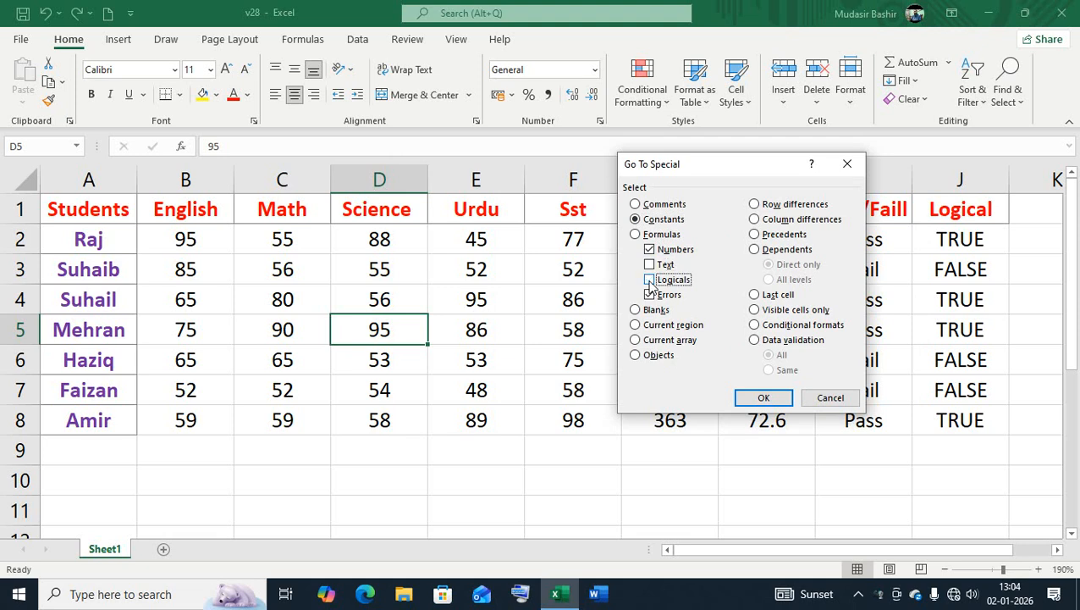
click(650, 295)
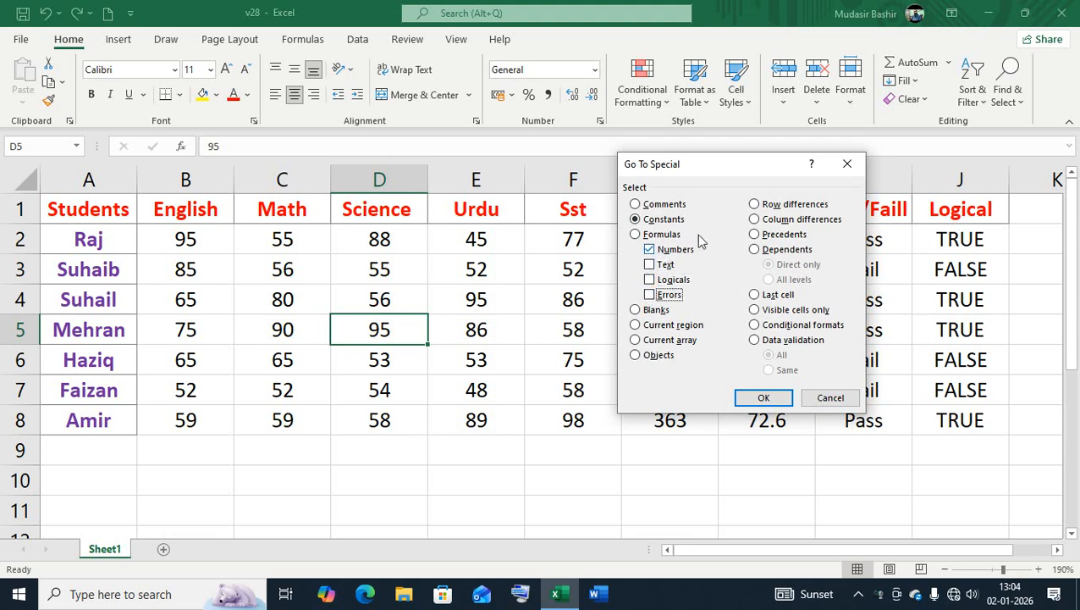
drag(717, 178, 781, 182)
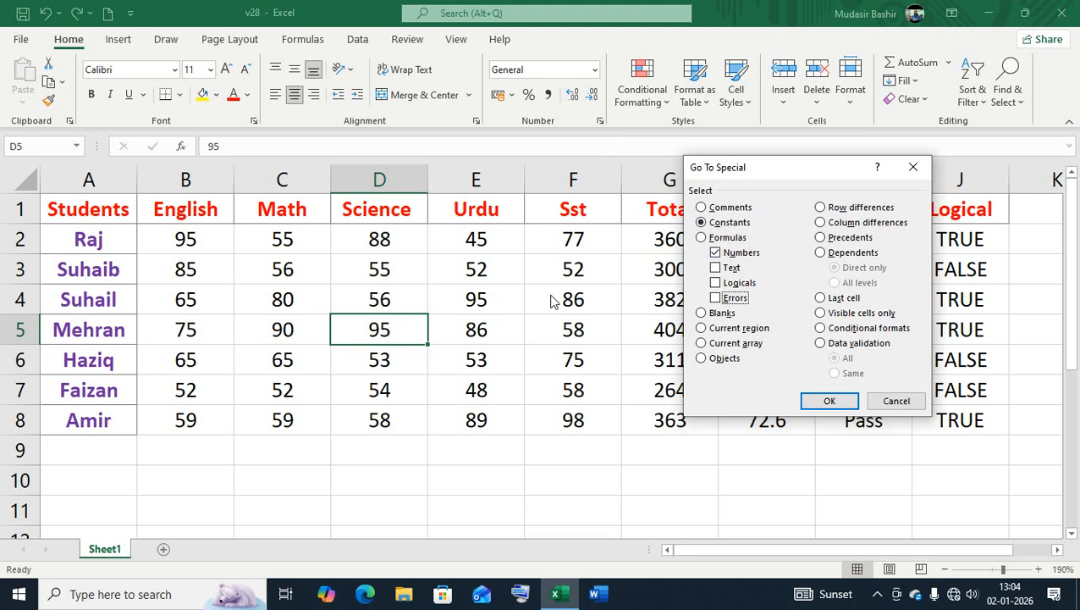
click(818, 400)
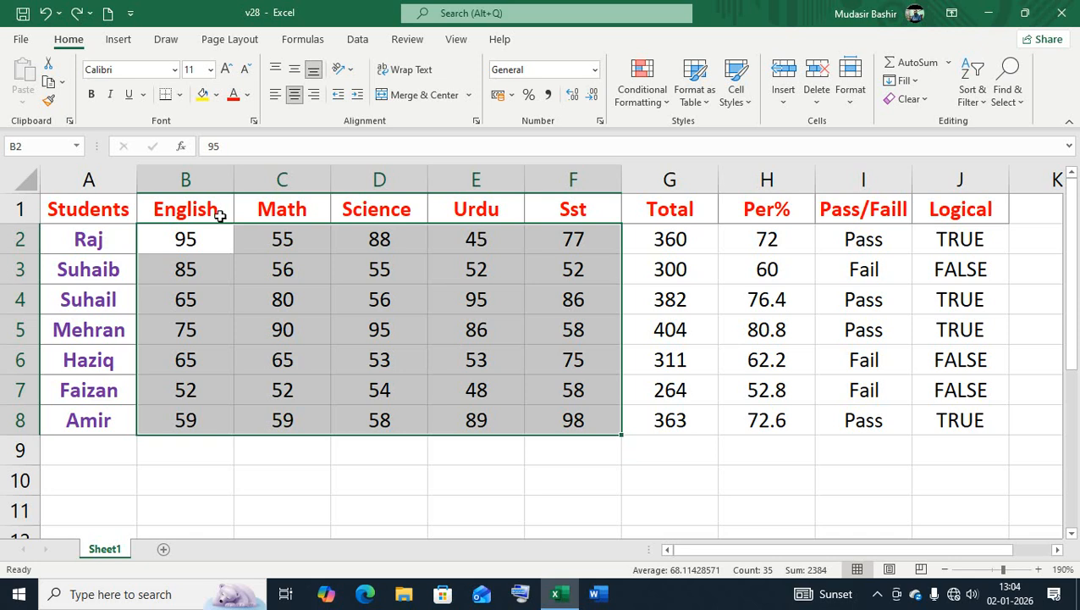
Inspect cells C2, D3 and G2 to compare typed marks with the Total column's formula.
click(374, 273)
click(271, 243)
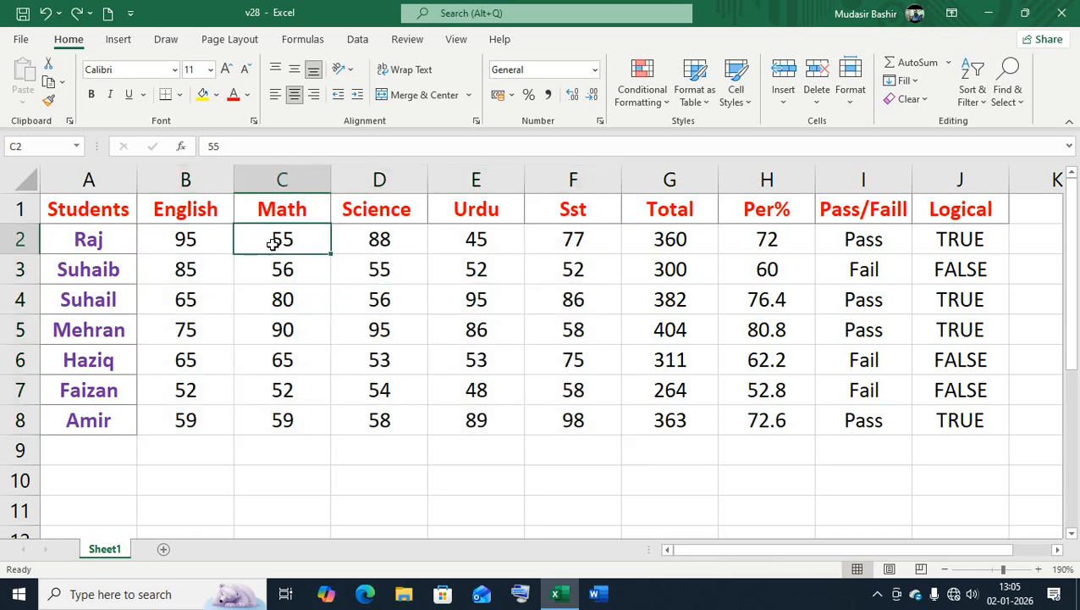
click(362, 279)
click(278, 247)
click(379, 281)
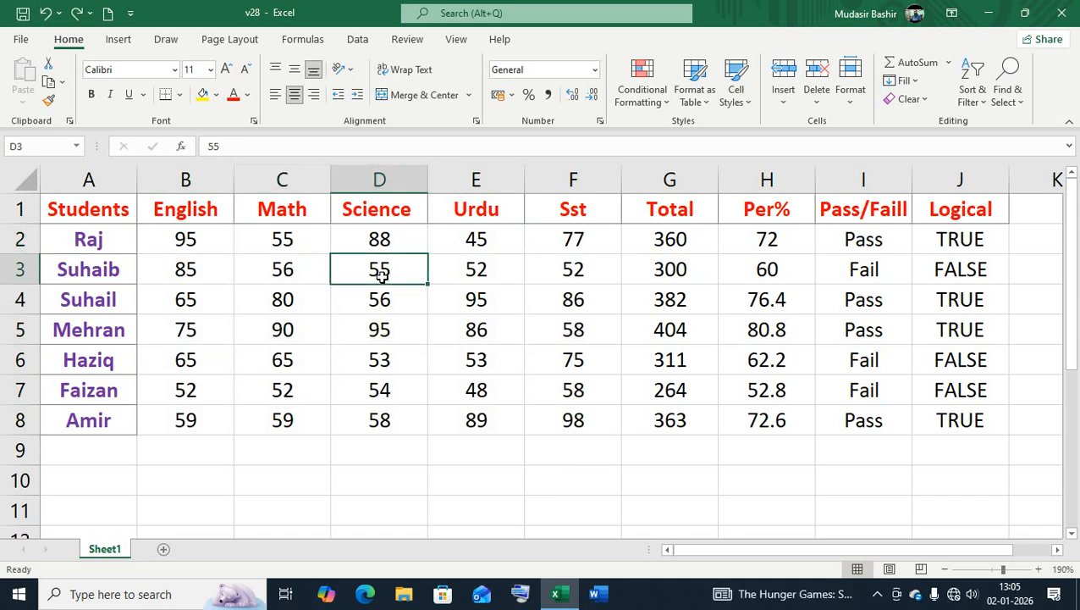
click(682, 242)
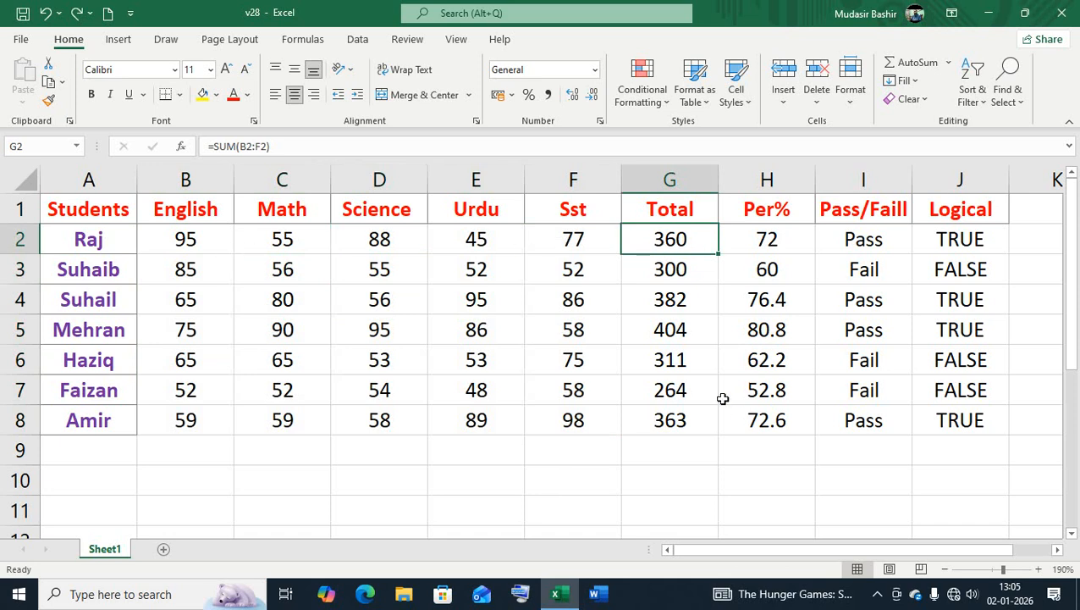
From cell D4, use Go To Special to select only formulas that return numbers, excluding text, logicals and errors.
click(390, 296)
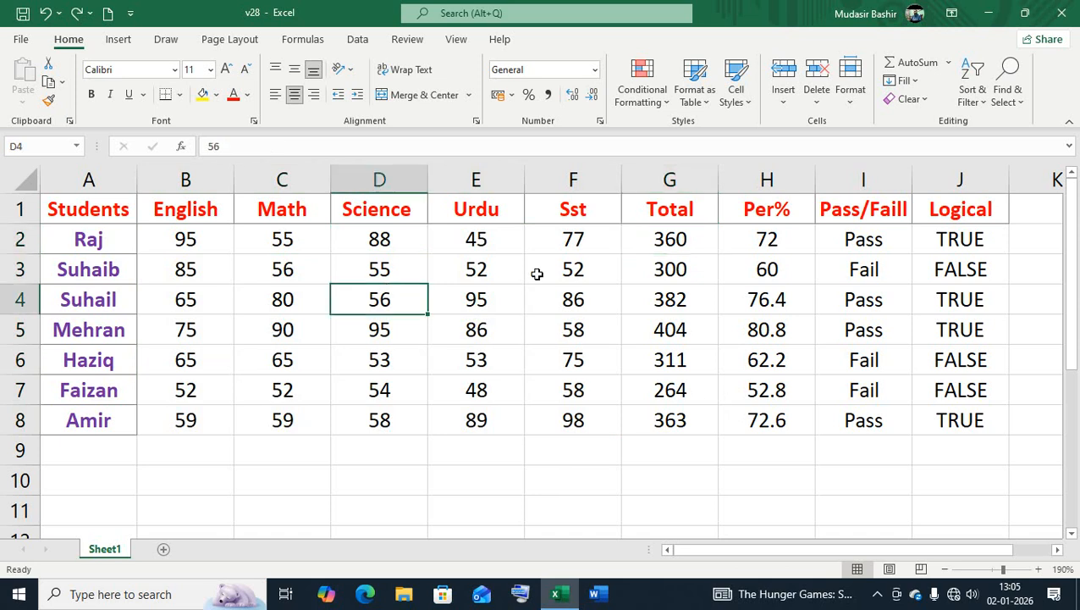
click(1004, 99)
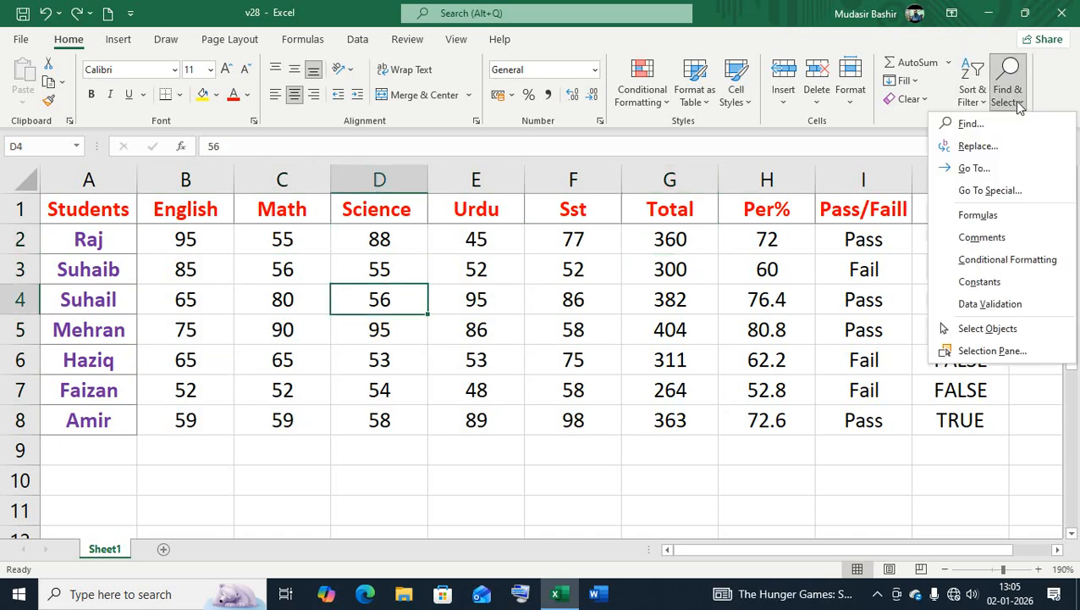
click(962, 188)
click(703, 237)
click(716, 267)
click(716, 283)
click(716, 298)
drag(803, 171, 293, 268)
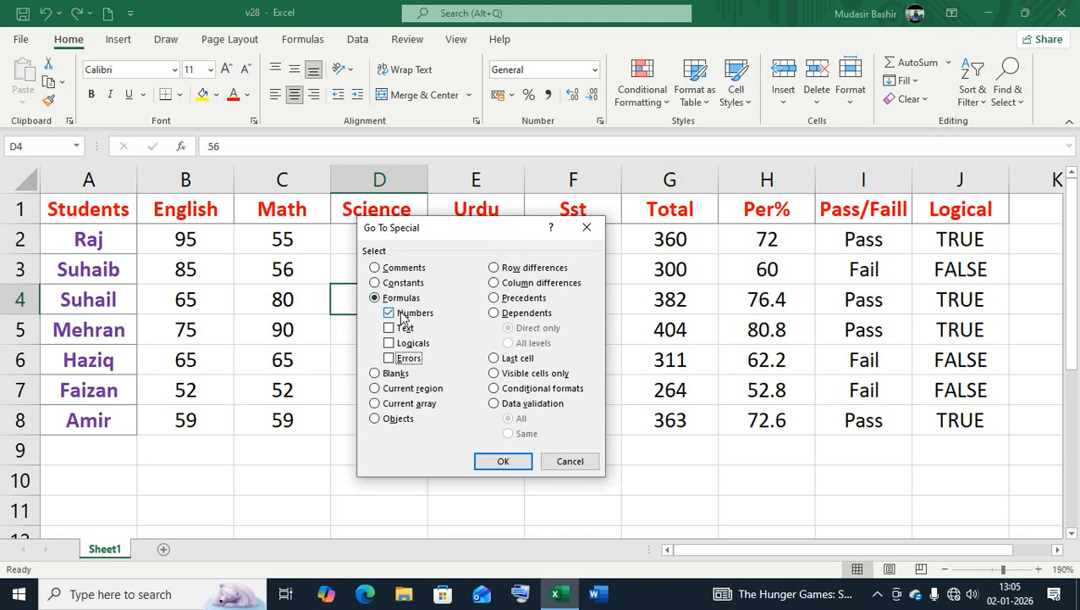
click(502, 461)
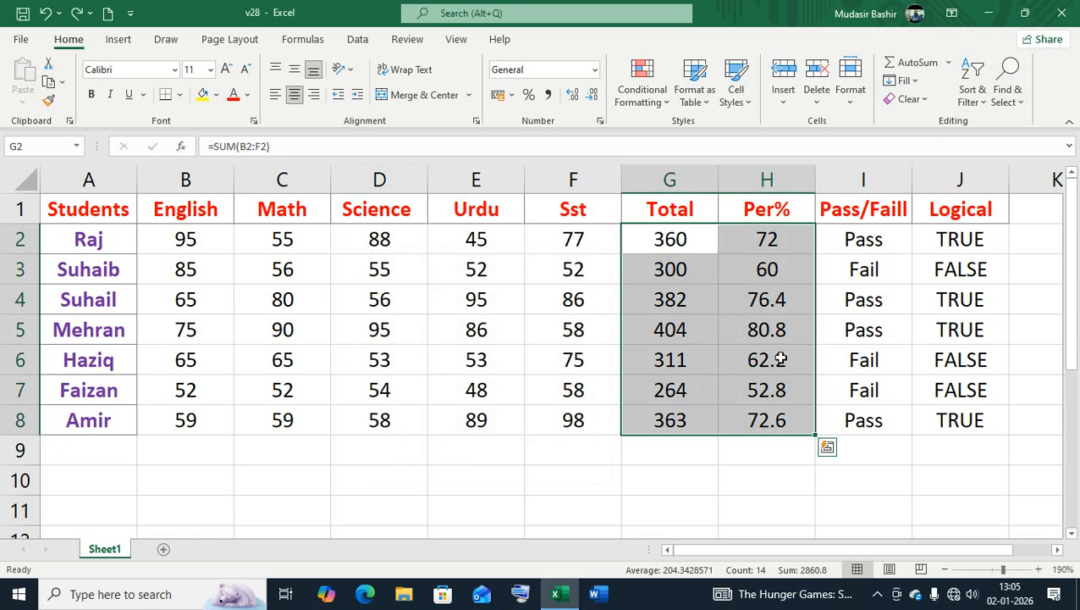
Starting from cell D4, use Go To Special to select only text constants, excluding numbers, logicals and errors.
click(383, 306)
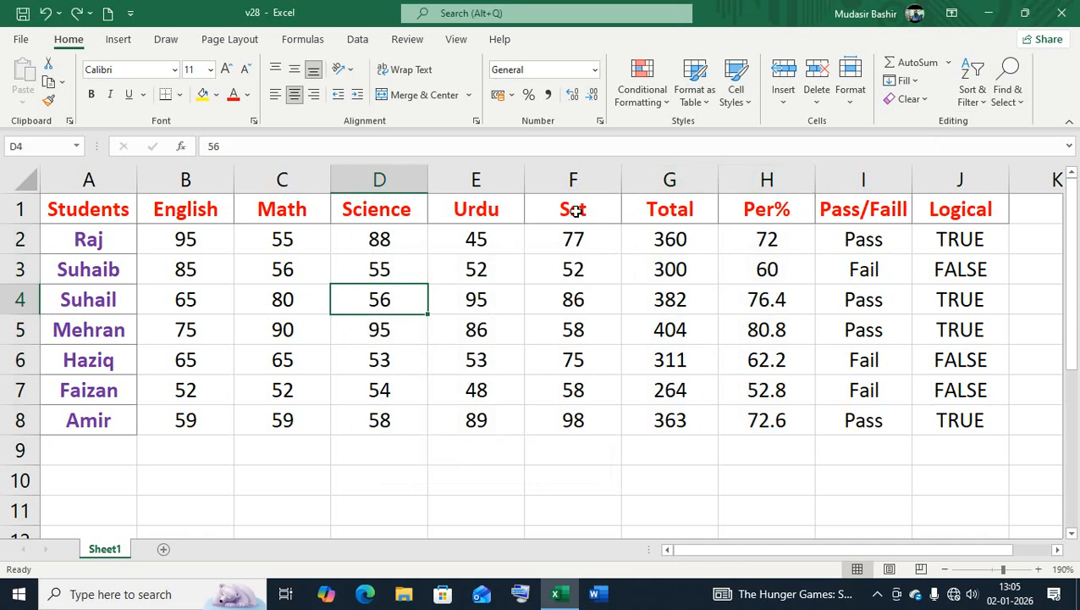
click(1022, 101)
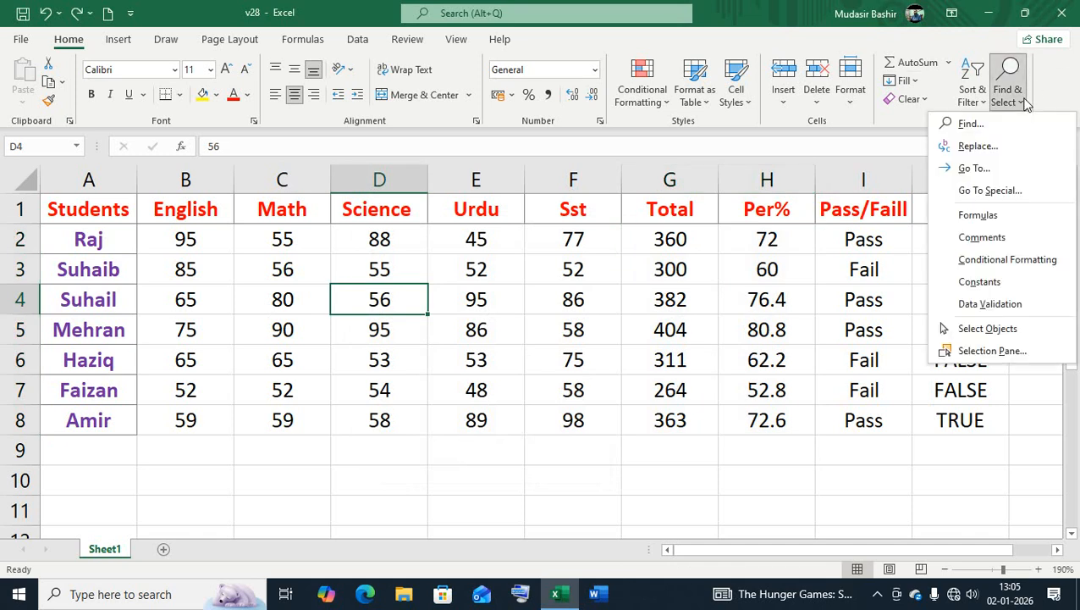
click(912, 137)
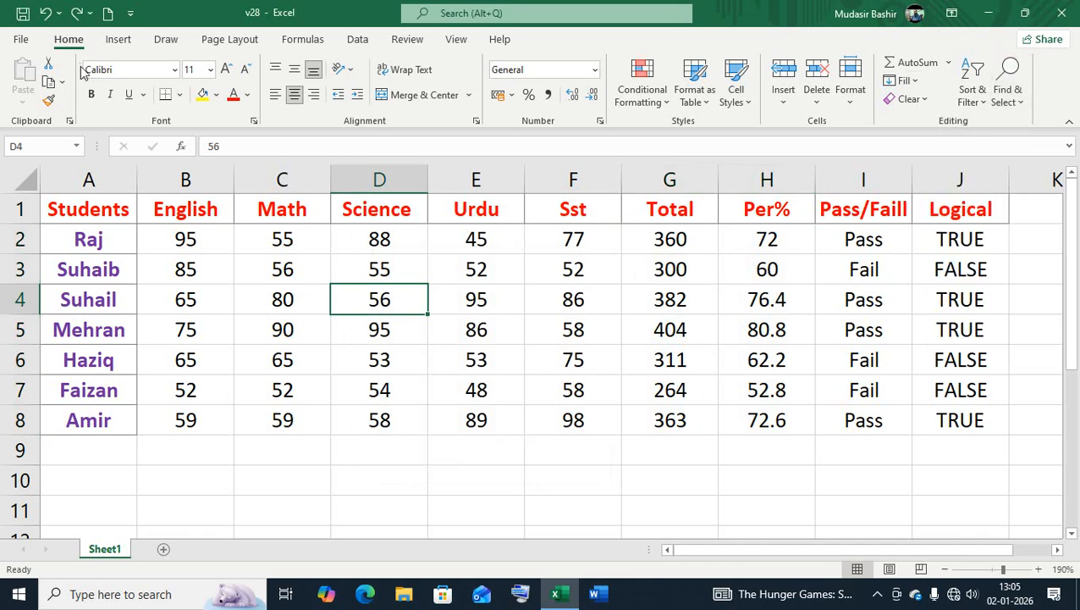
click(1015, 100)
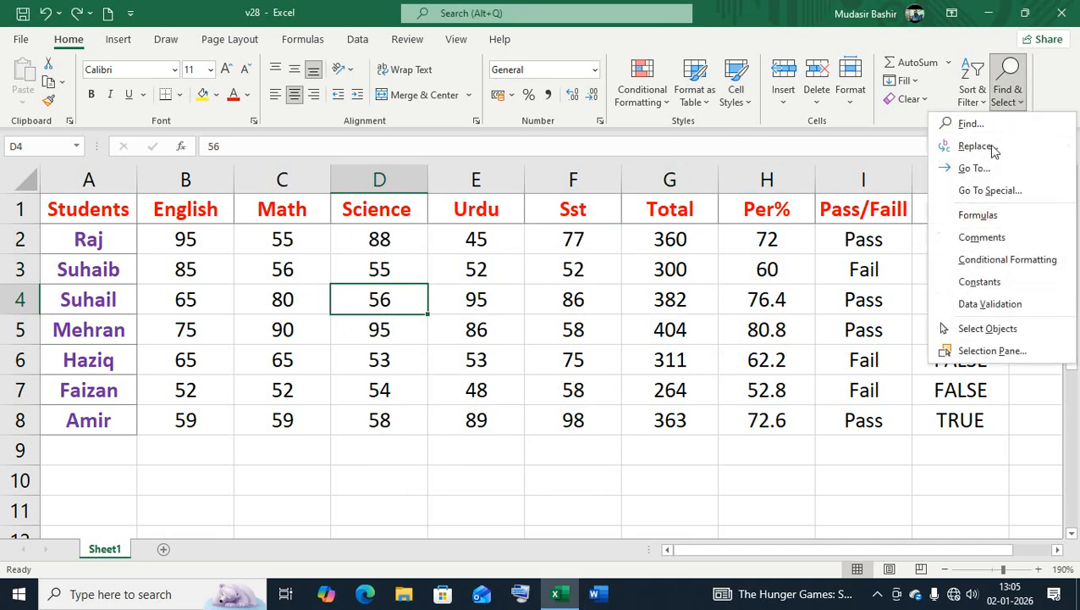
click(988, 192)
drag(479, 236, 899, 195)
click(730, 241)
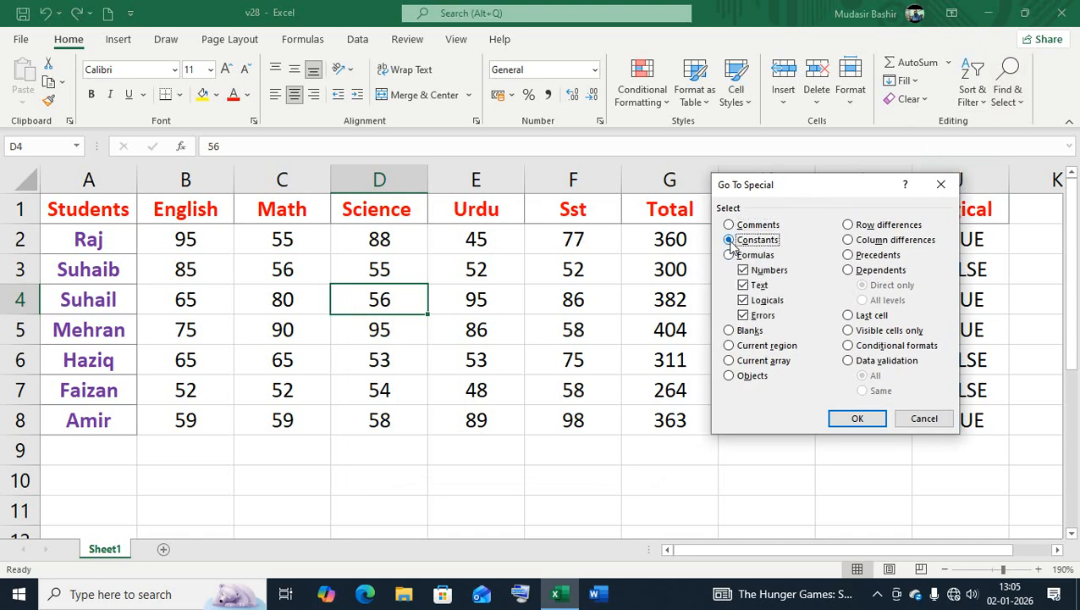
click(743, 269)
click(744, 300)
click(744, 315)
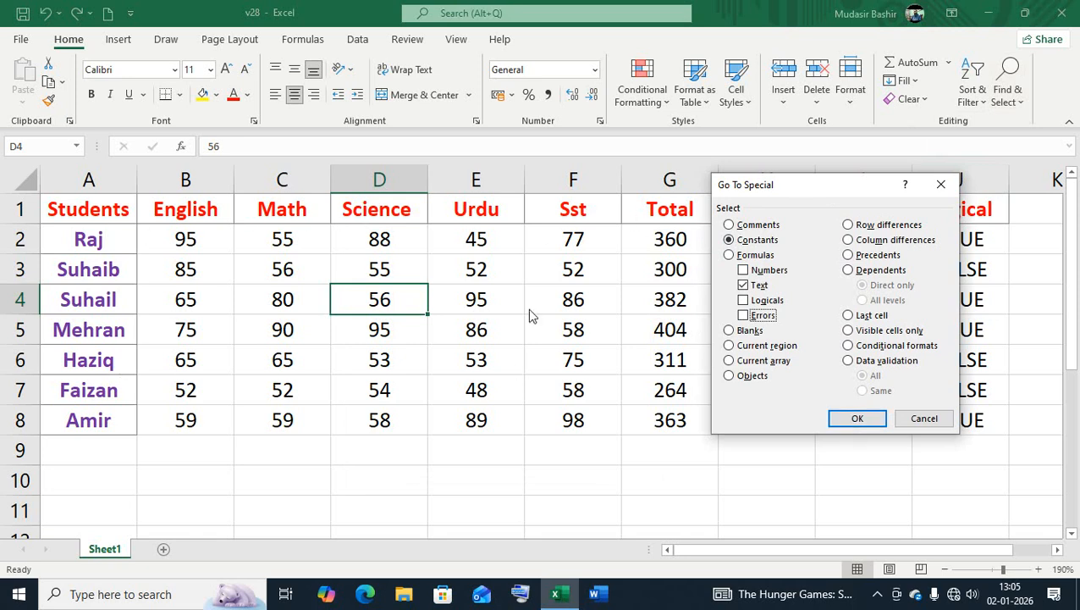
click(851, 418)
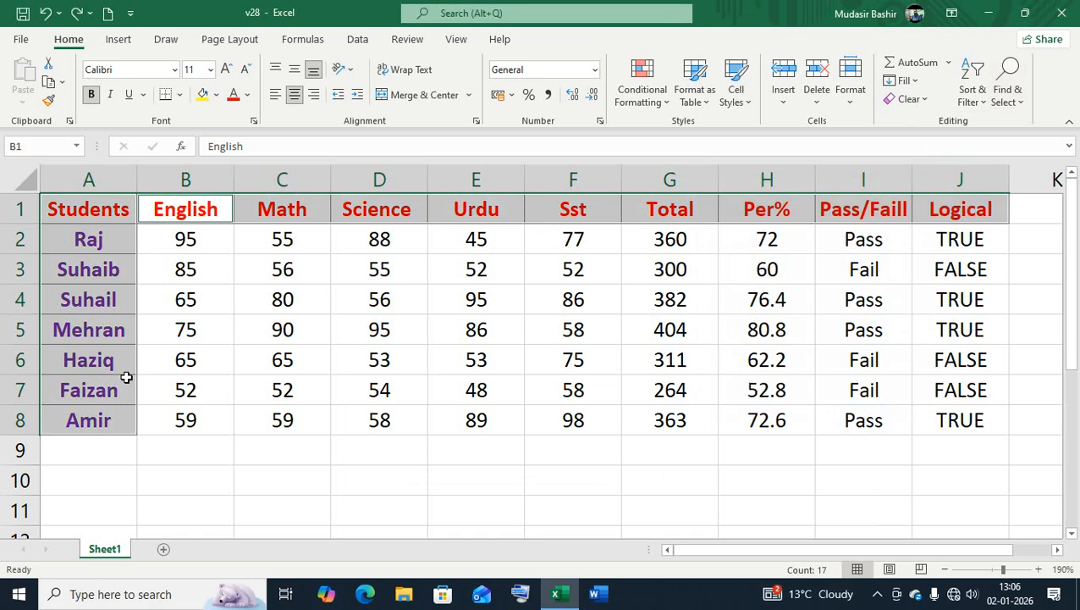
Starting from cell D4, use Go To Special to select only formulas that return text, excluding numbers, logicals and errors.
click(377, 306)
click(1010, 98)
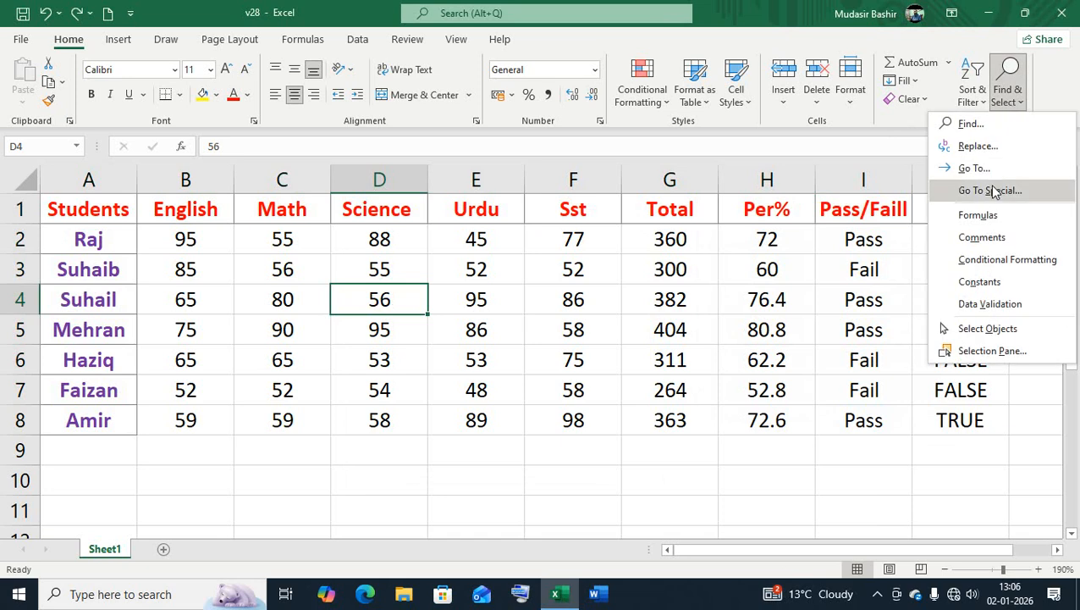
click(930, 188)
click(741, 256)
click(743, 270)
click(742, 300)
click(744, 316)
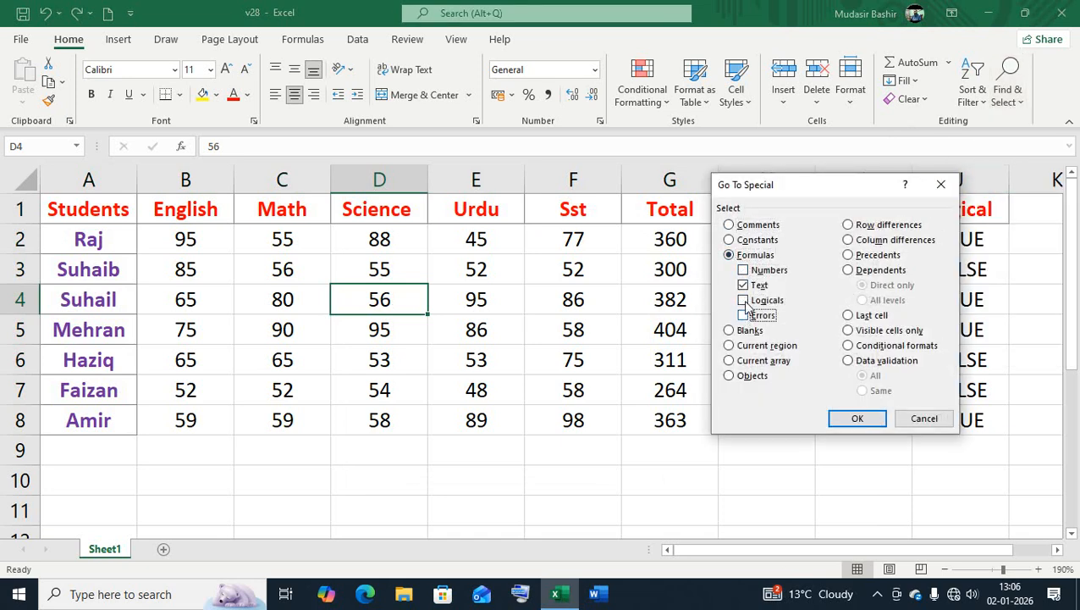
drag(849, 201, 502, 207)
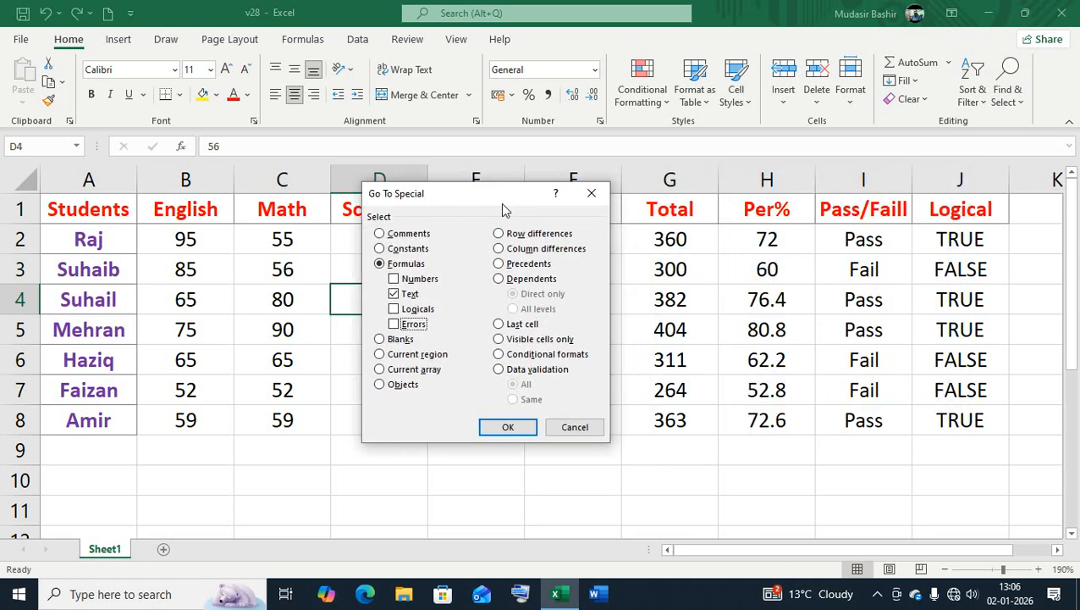
click(508, 427)
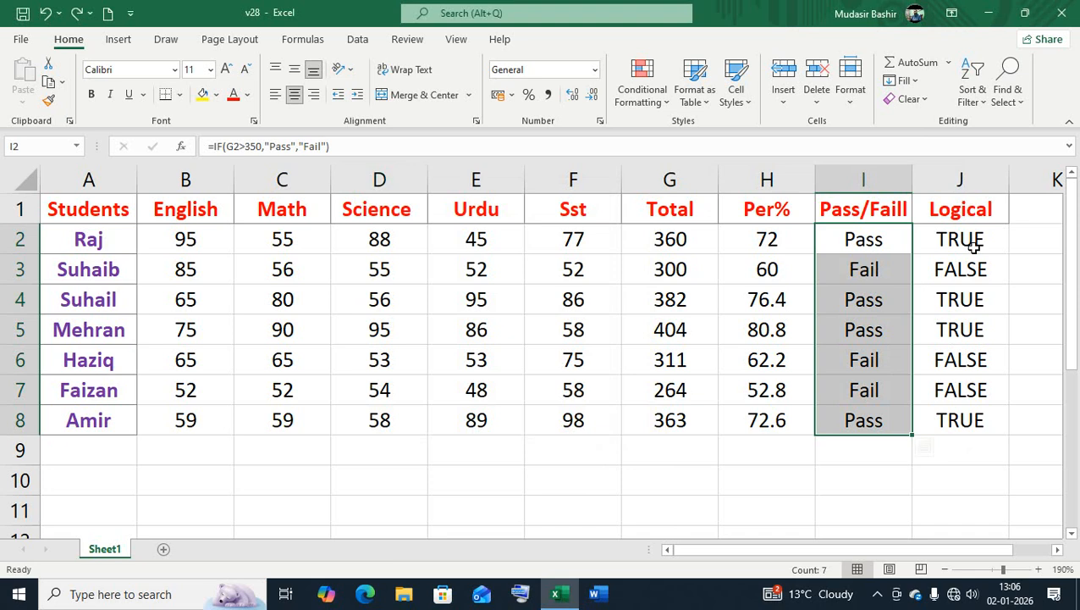
From cell D5, try to select only logical constants with Go To Special, excluding numbers, text and errors, and dismiss the message.
click(412, 330)
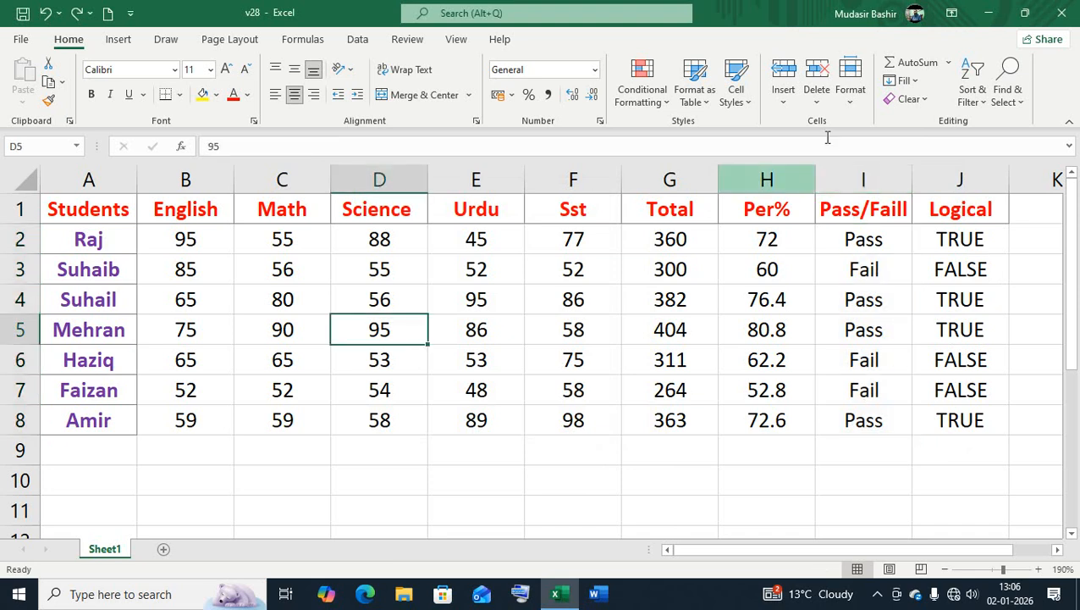
click(1020, 101)
click(978, 192)
click(387, 248)
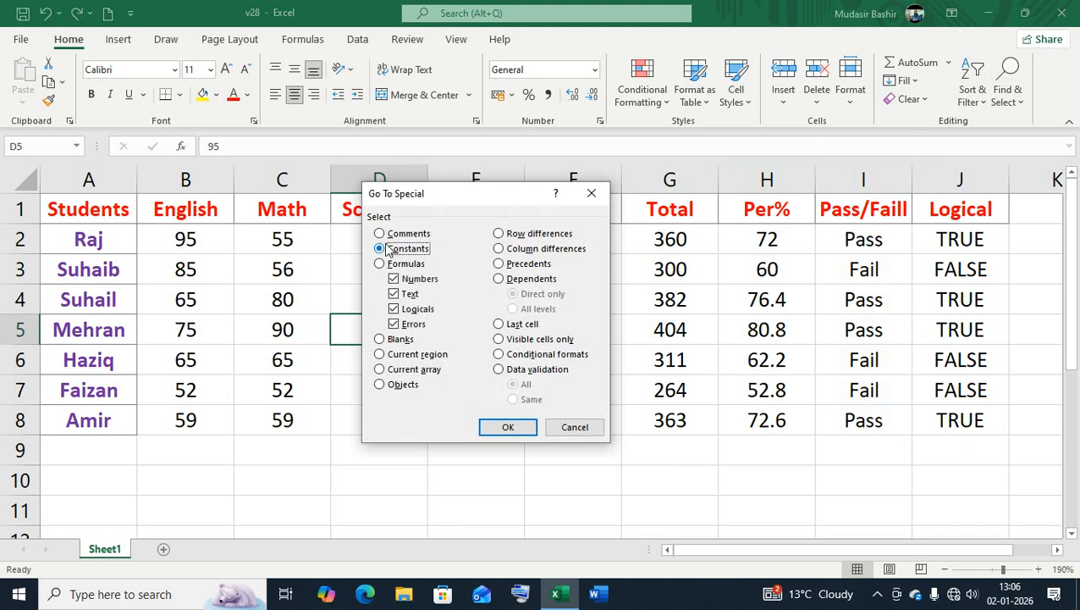
drag(452, 203, 776, 181)
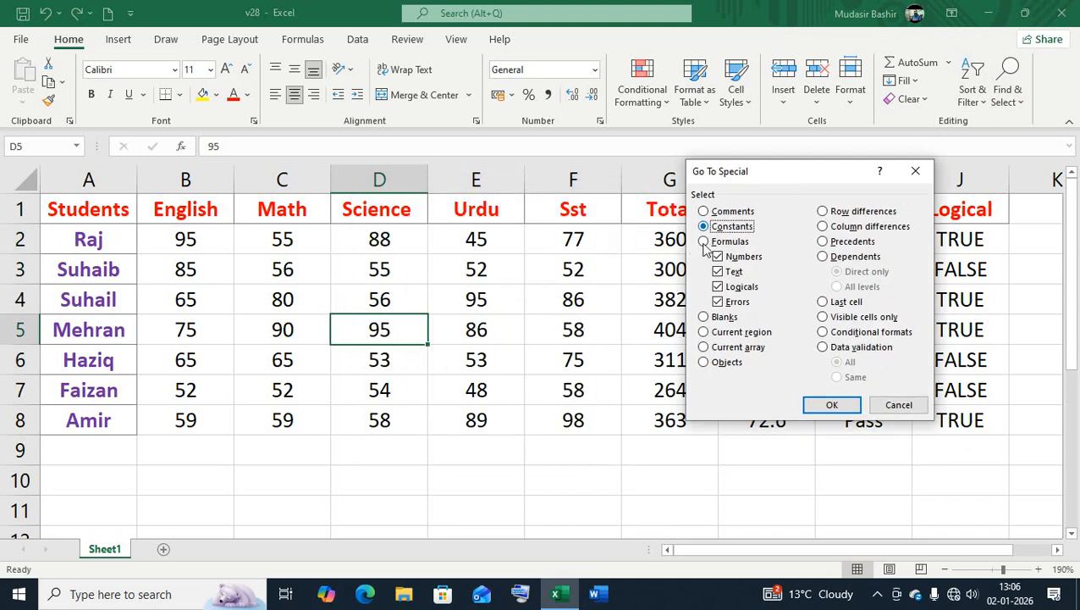
click(718, 255)
click(718, 271)
click(718, 302)
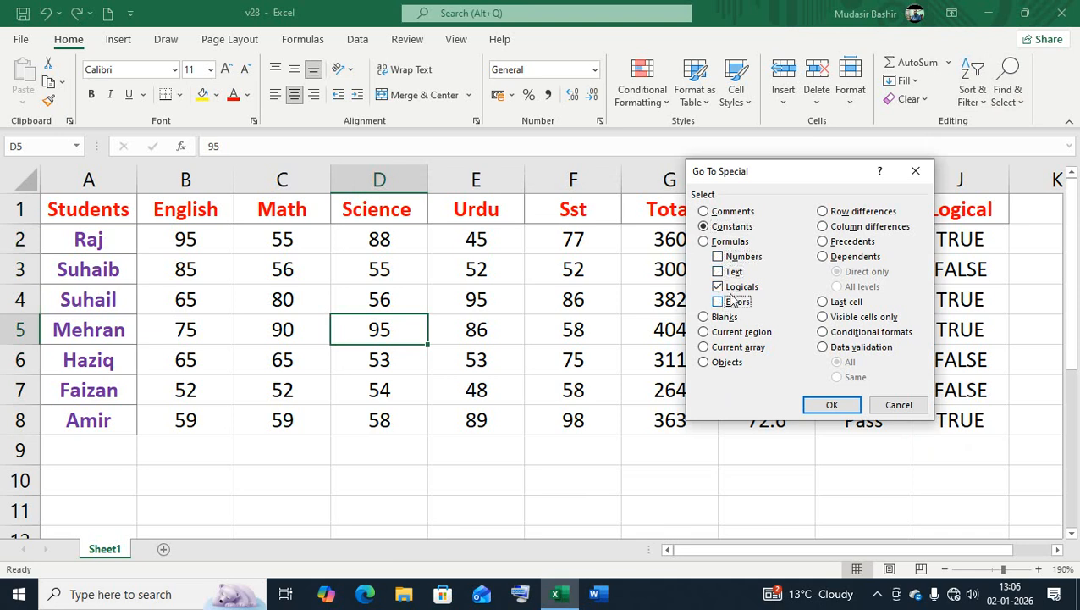
click(832, 405)
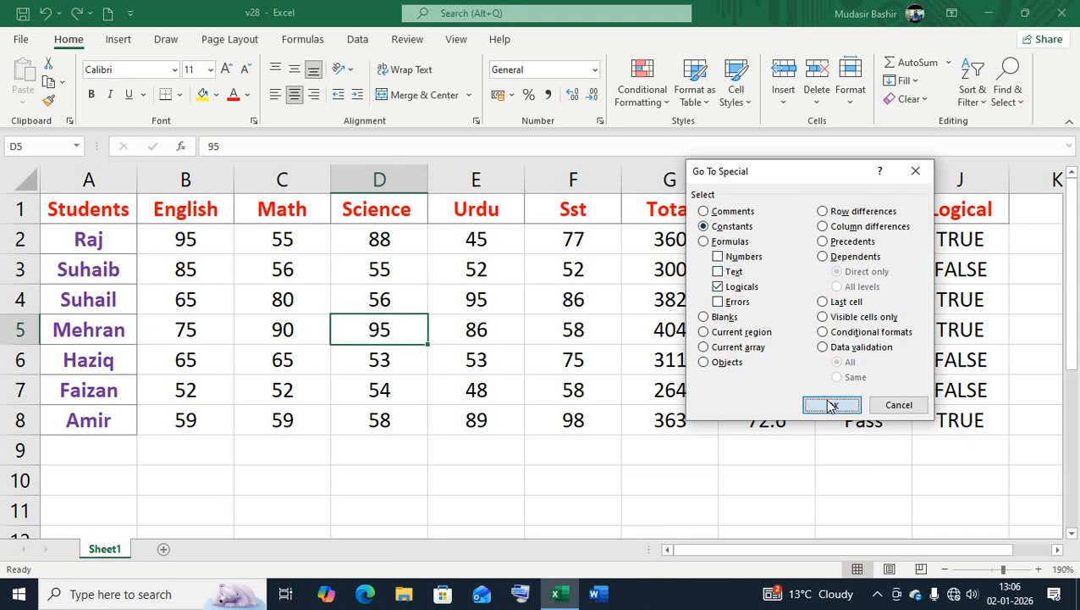
drag(563, 284, 528, 235)
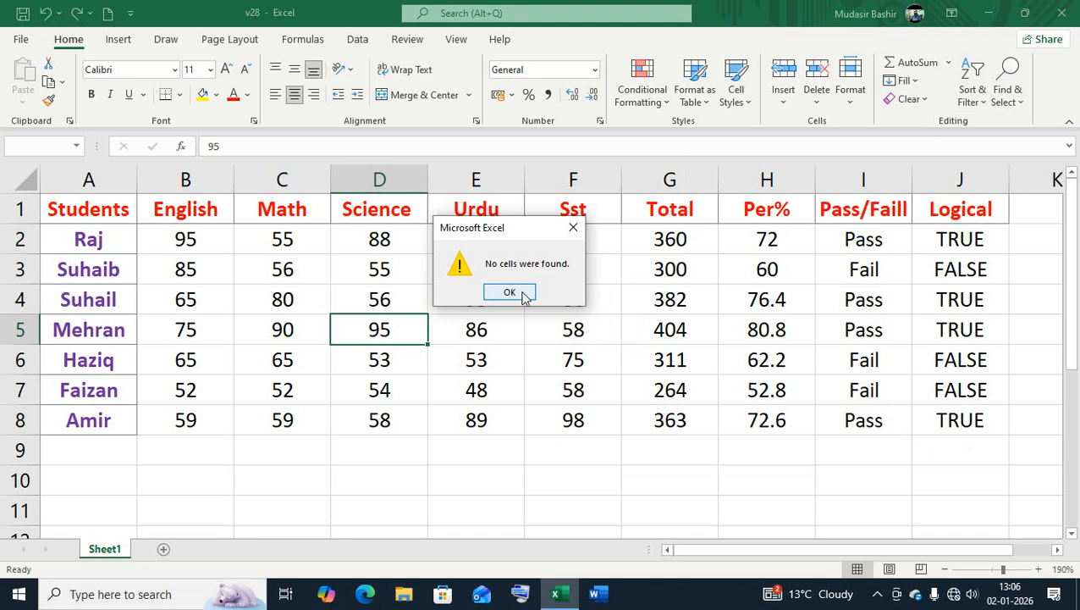
drag(526, 239, 551, 237)
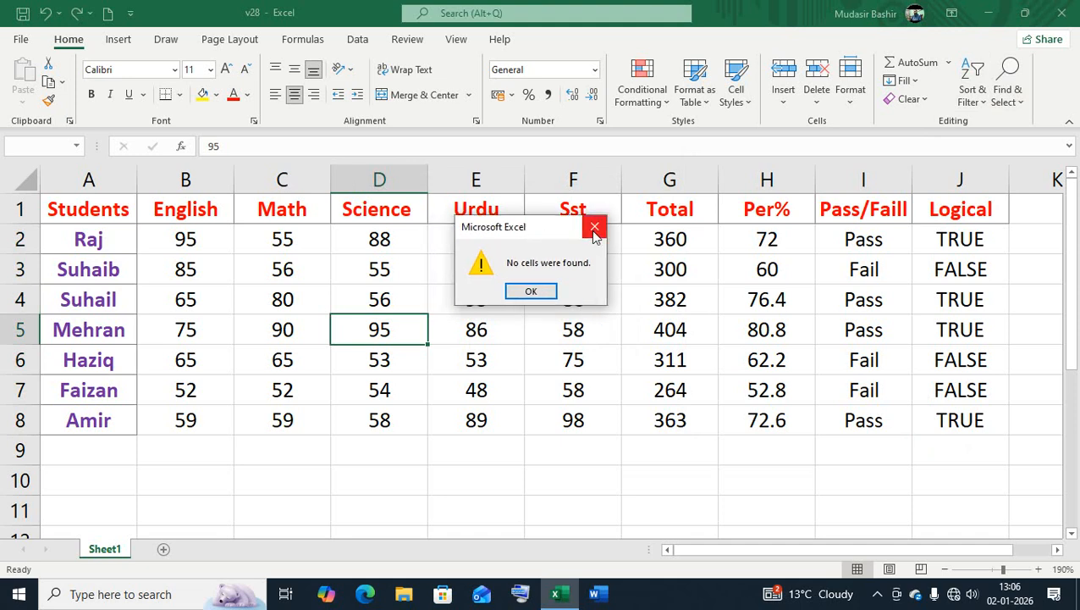
click(595, 229)
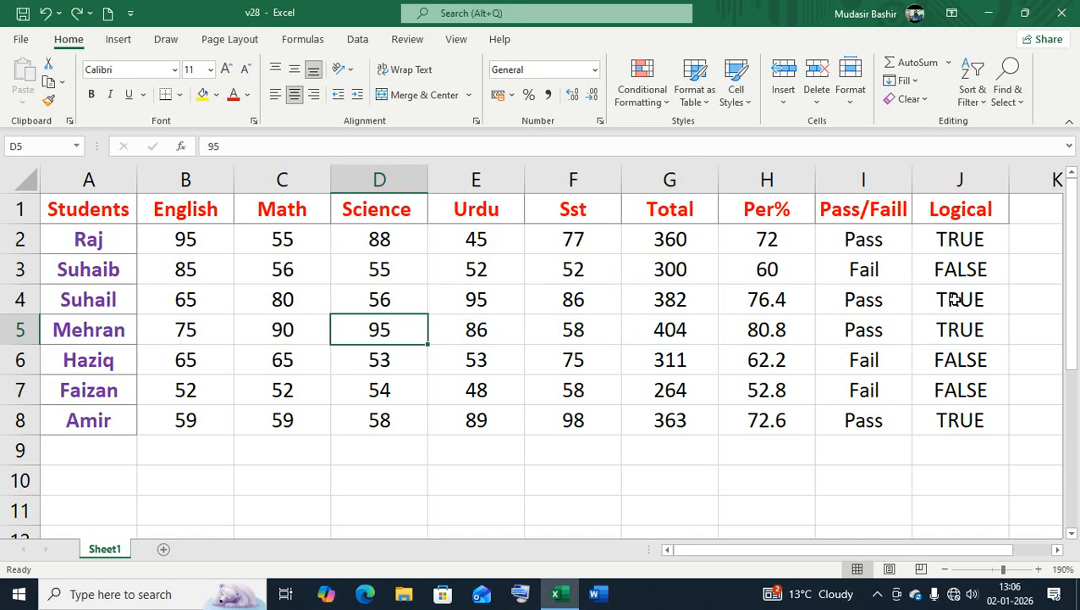
click(298, 303)
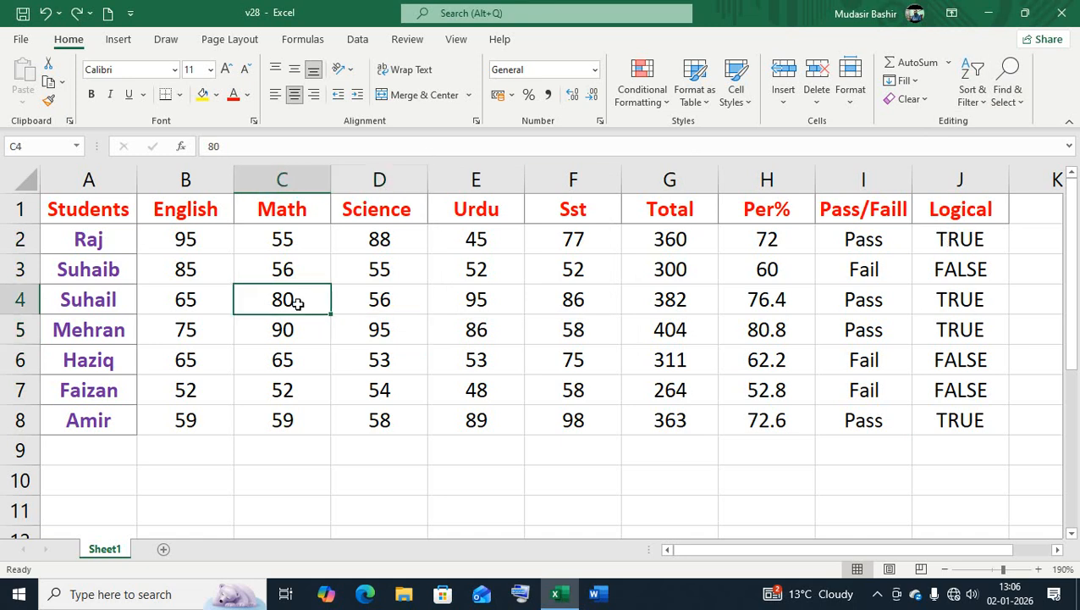
Replace the Math marks in C4 with TRUE and in C5 with FALSE.
key(BackSpace)
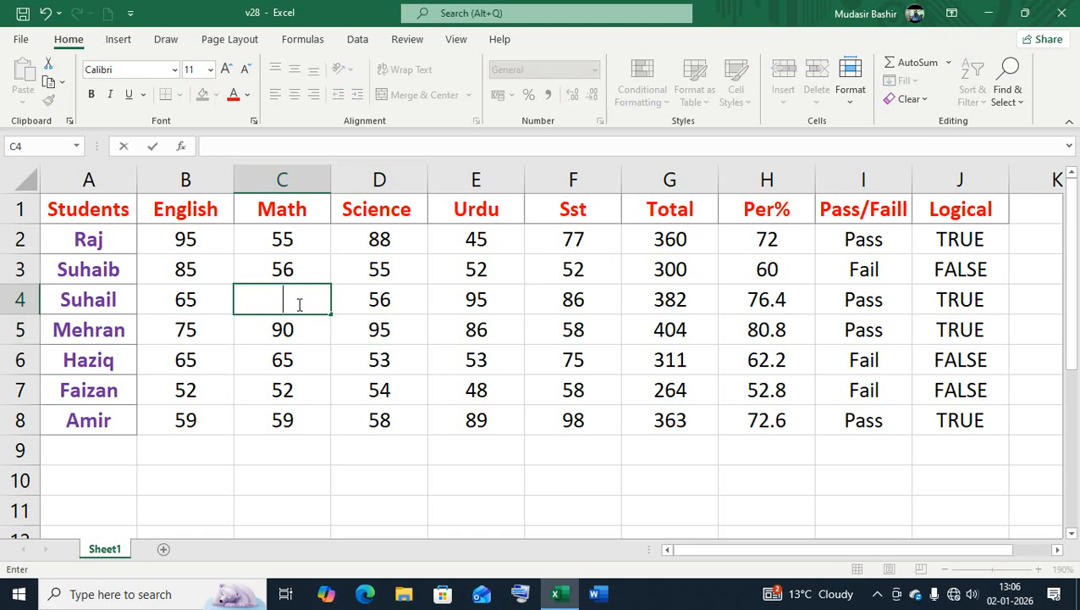
text(TRUE)
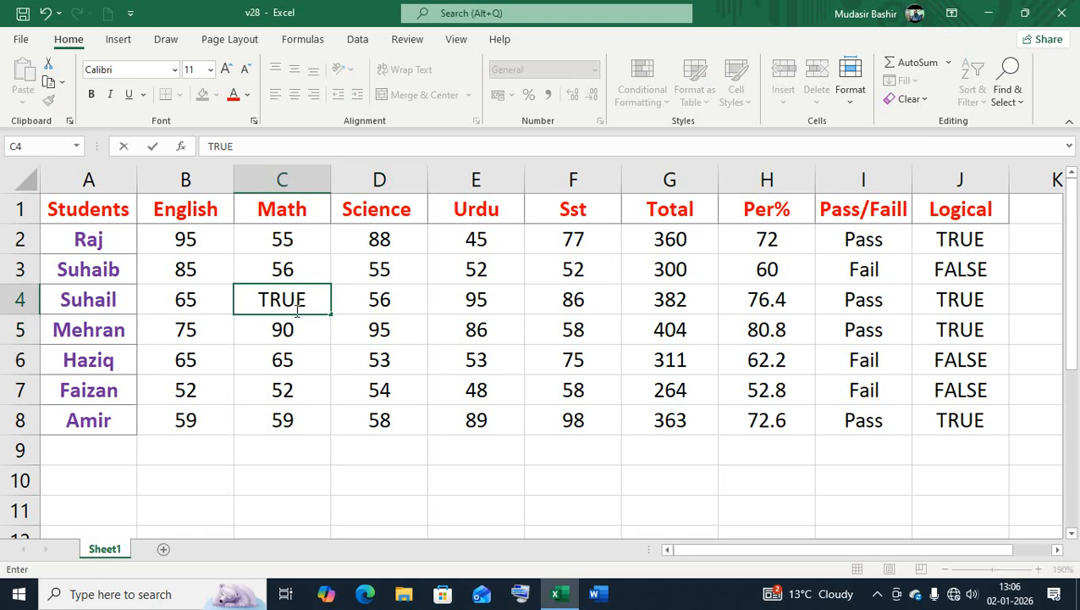
click(299, 332)
text(FALSE)
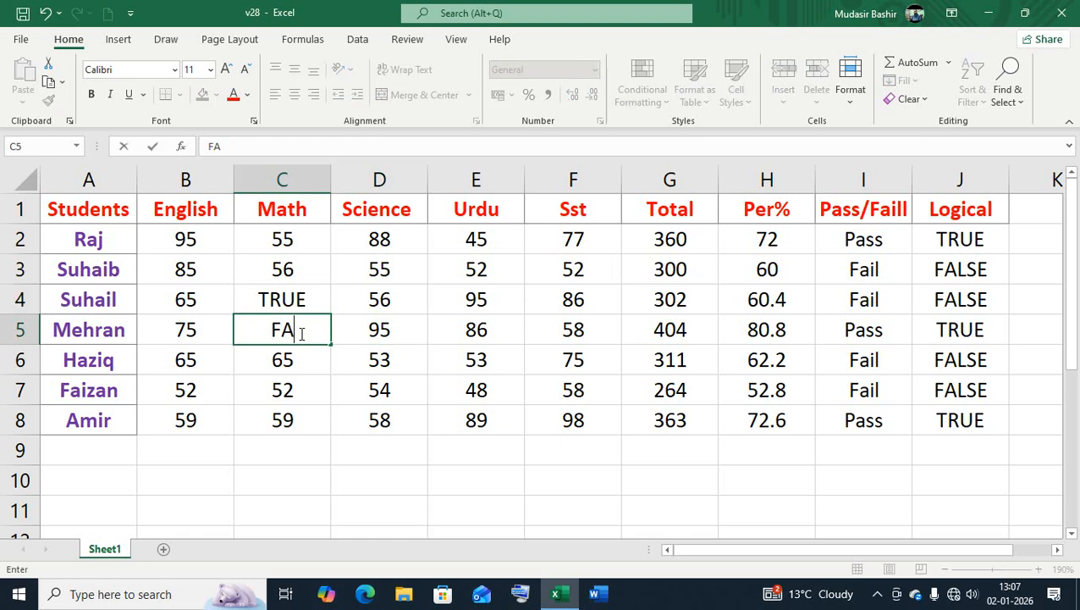
From cell D6, use Go To Special to select only logical constants, excluding numbers, text and errors.
click(359, 358)
click(1006, 95)
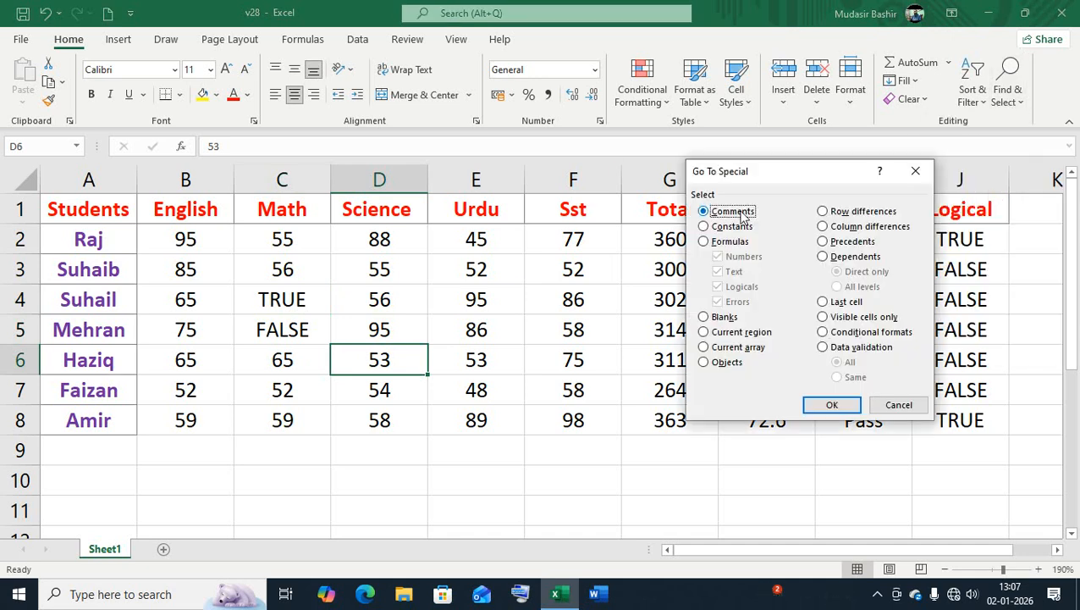
click(704, 227)
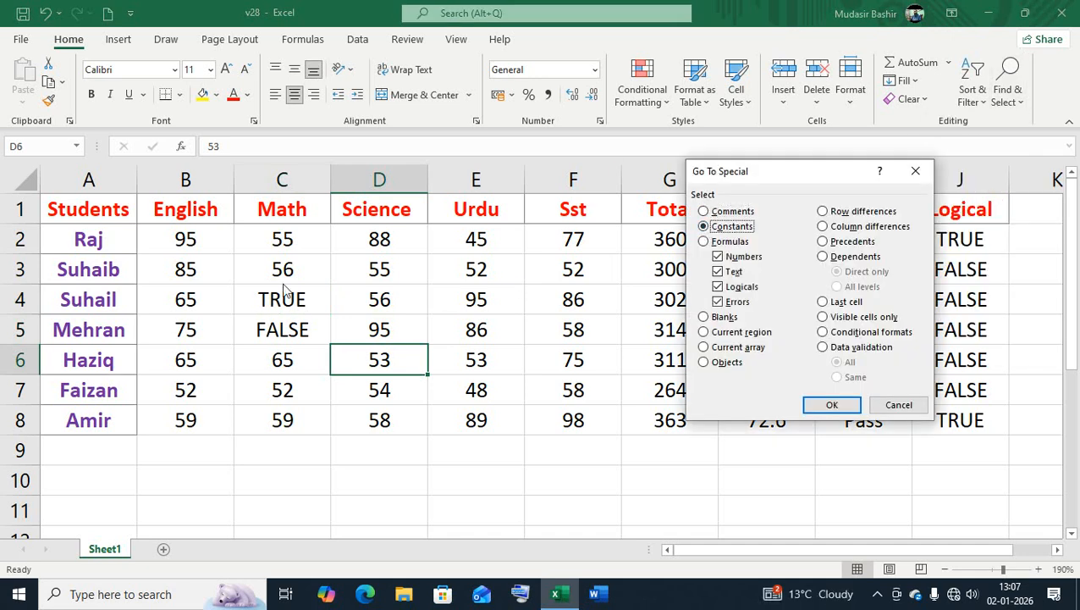
click(729, 257)
click(727, 271)
click(727, 303)
drag(773, 175, 714, 138)
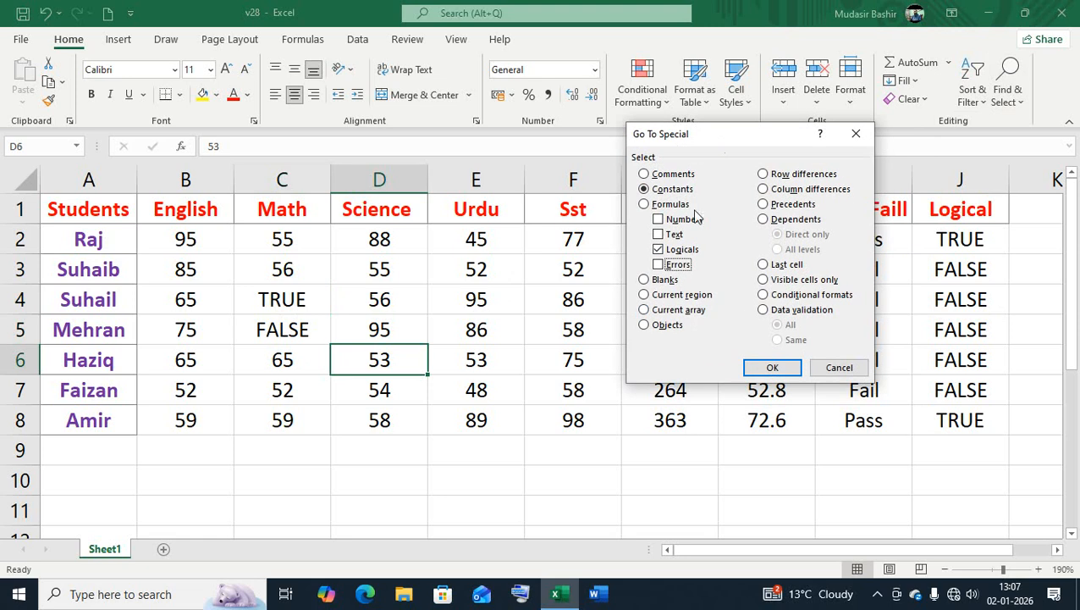
click(770, 367)
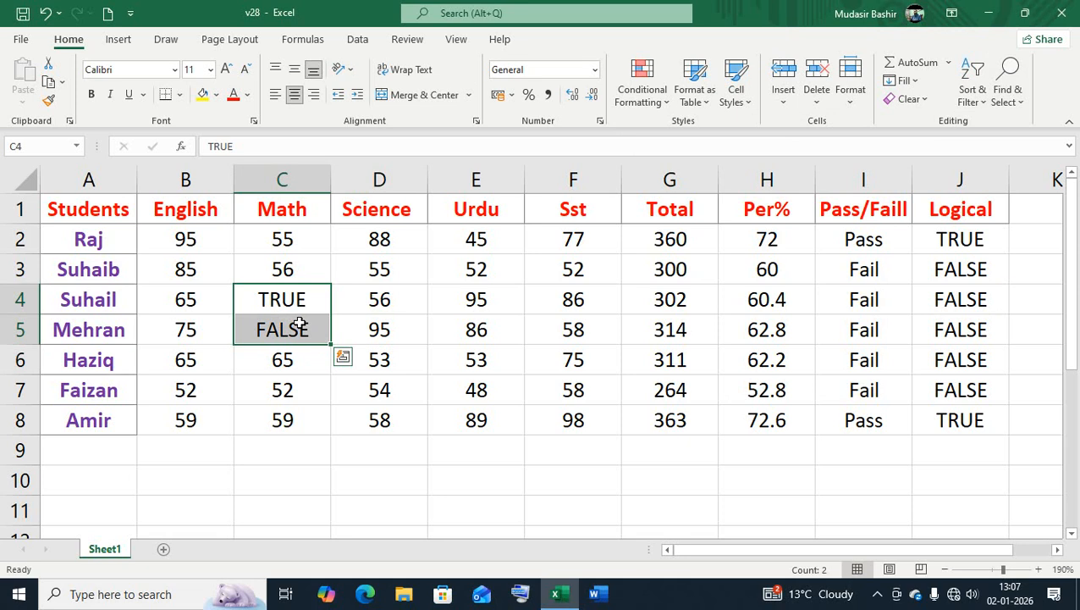
From cell D5, use Go To Special to select only formulas that return logical values, excluding numbers, text and errors.
click(381, 321)
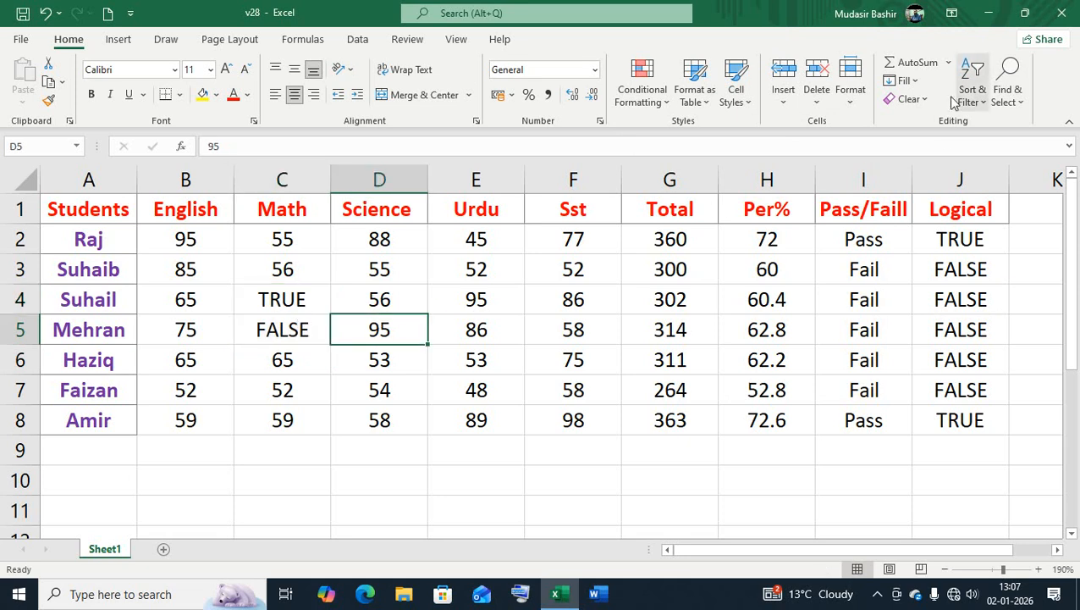
click(1015, 100)
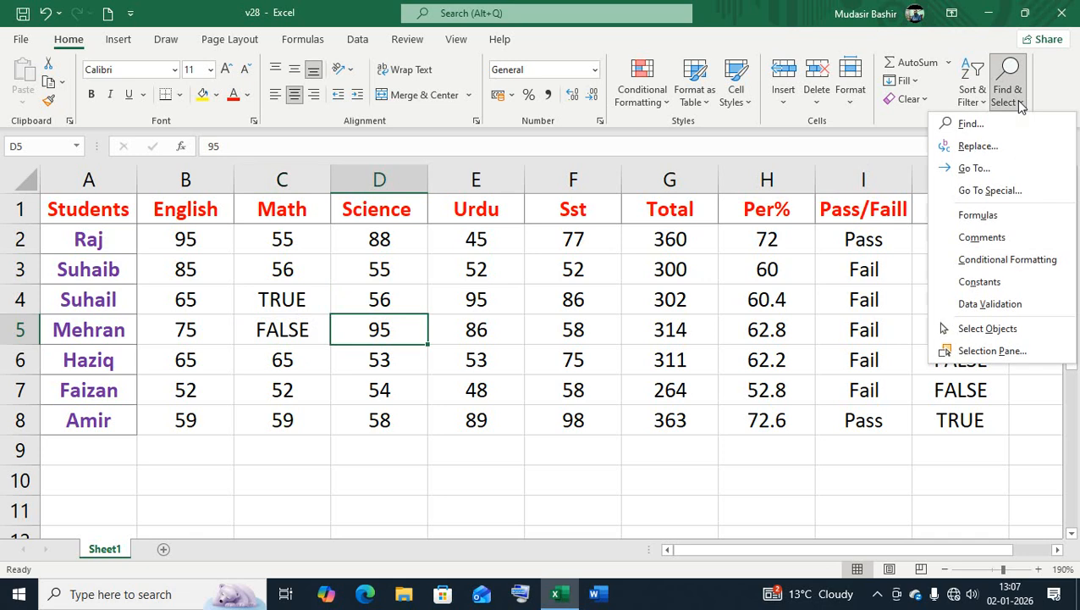
click(982, 190)
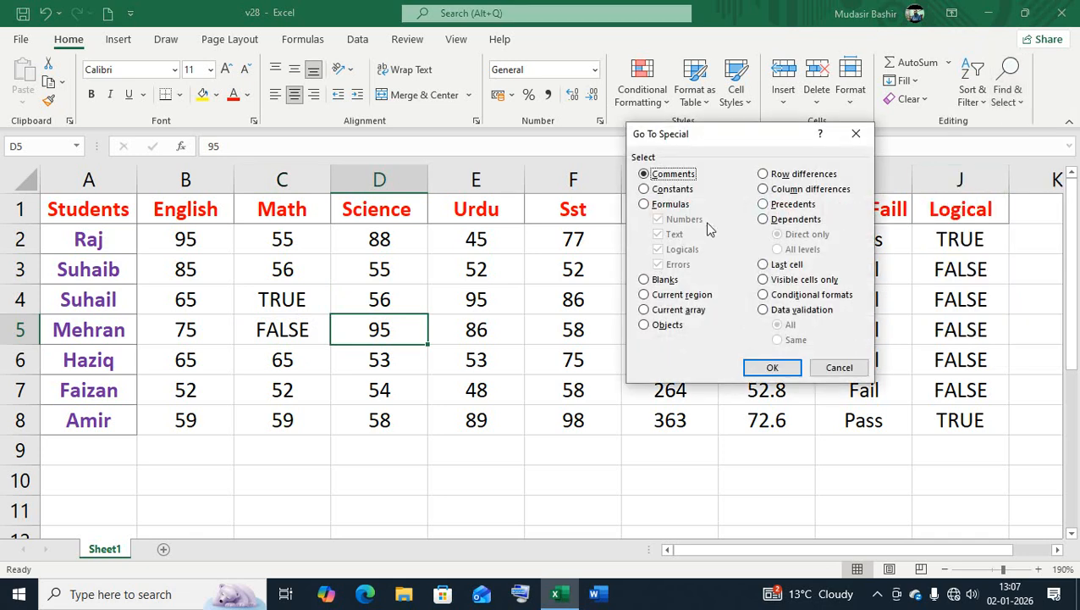
click(643, 204)
drag(735, 138, 492, 134)
click(414, 216)
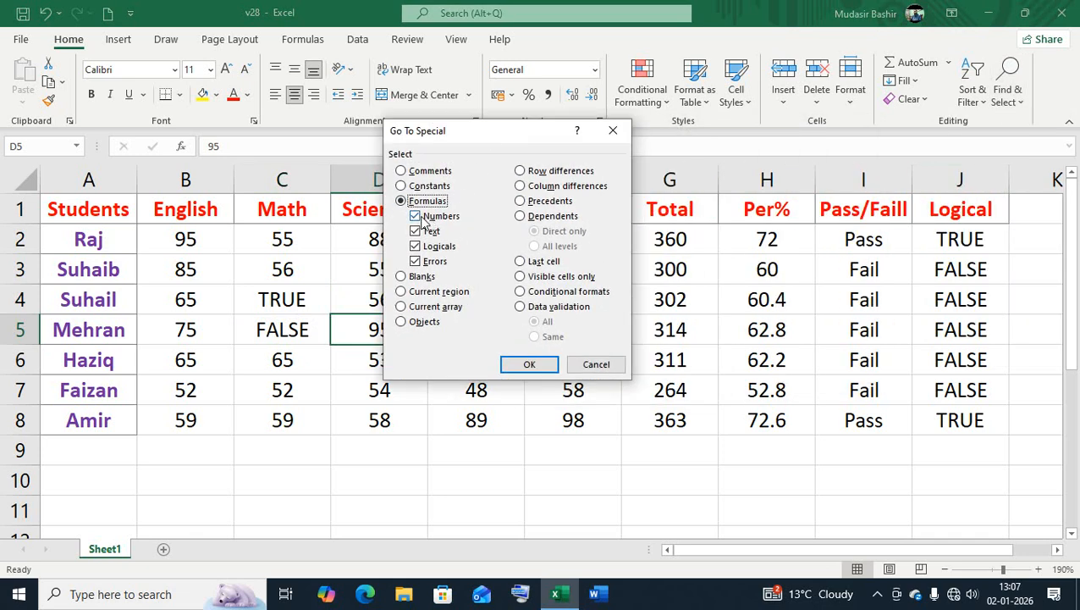
click(415, 231)
click(415, 260)
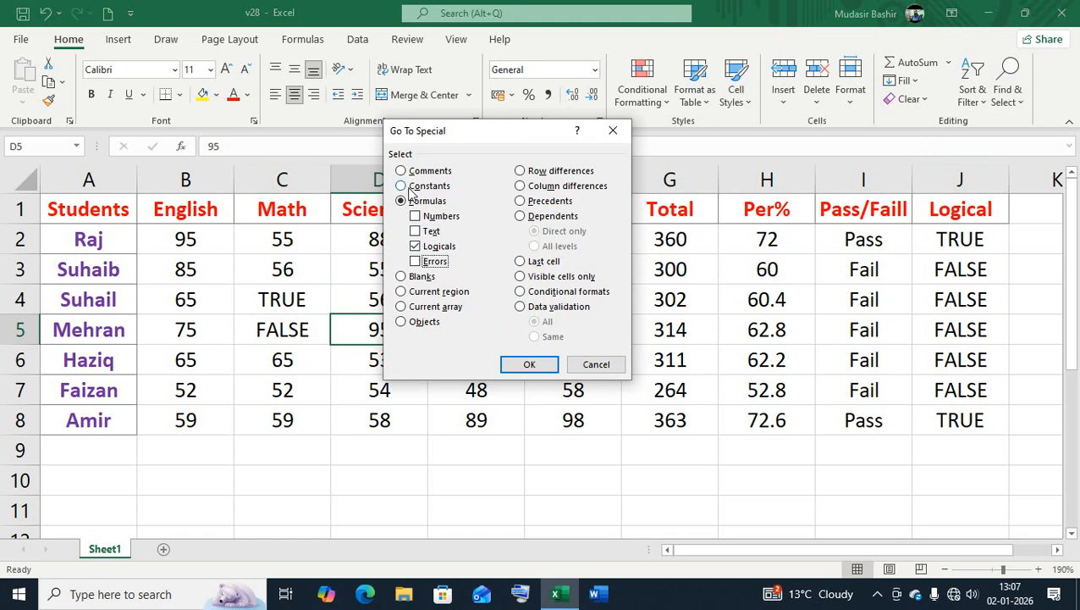
drag(467, 140, 567, 148)
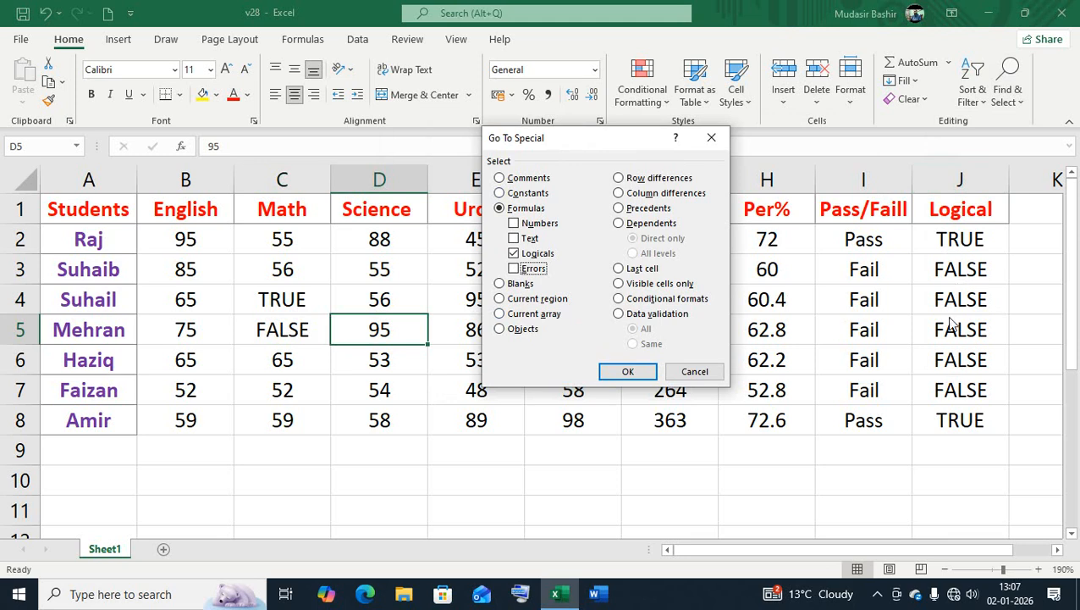
click(626, 370)
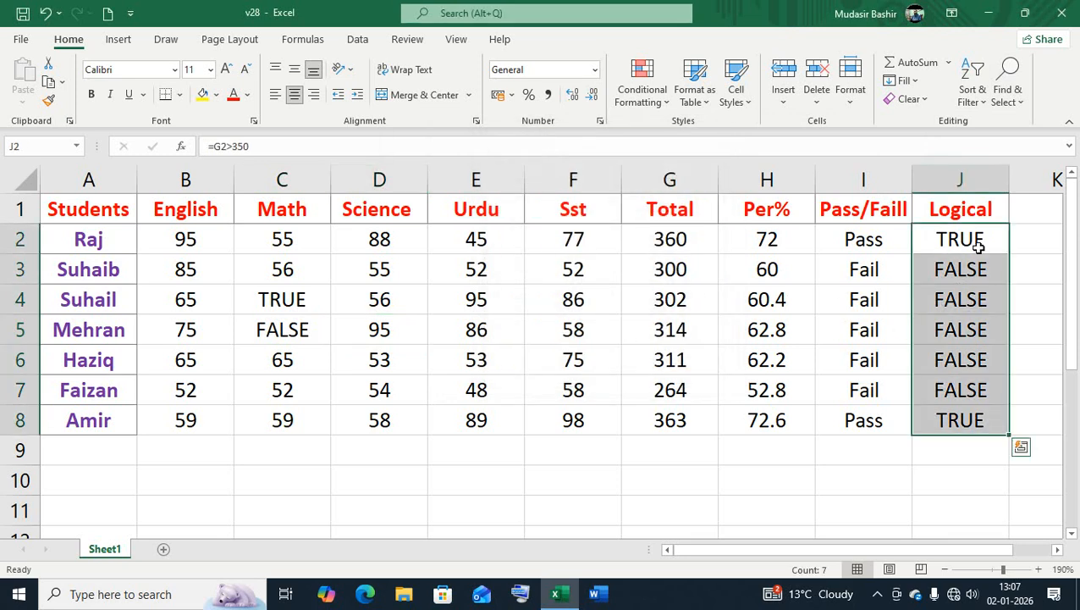
From cell D5, try to select only error constants with Go To Special, excluding numbers, text and logicals, and dismiss the message.
click(396, 324)
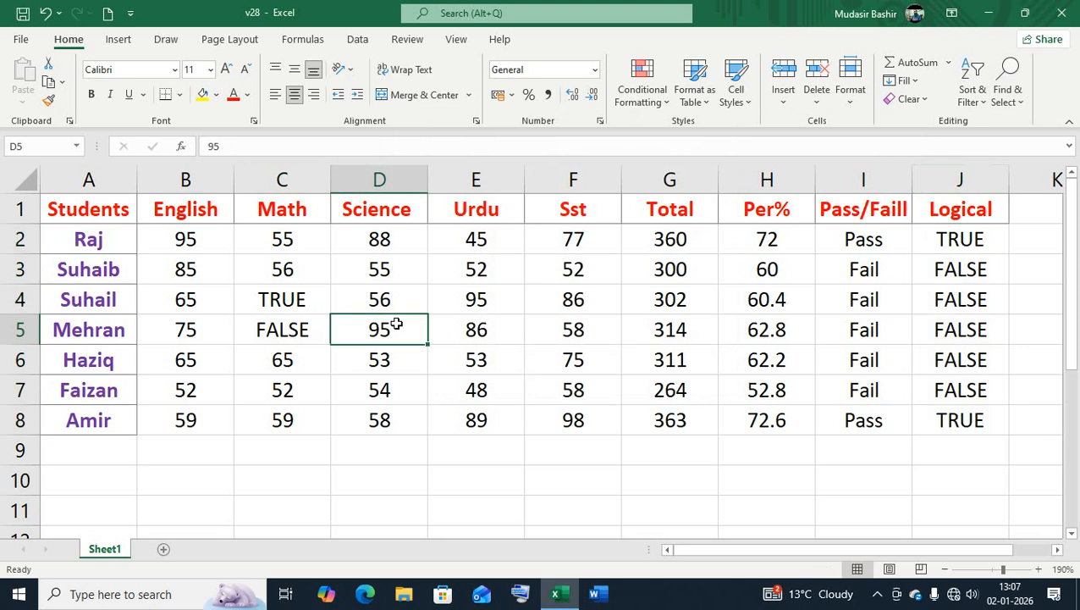
click(1007, 89)
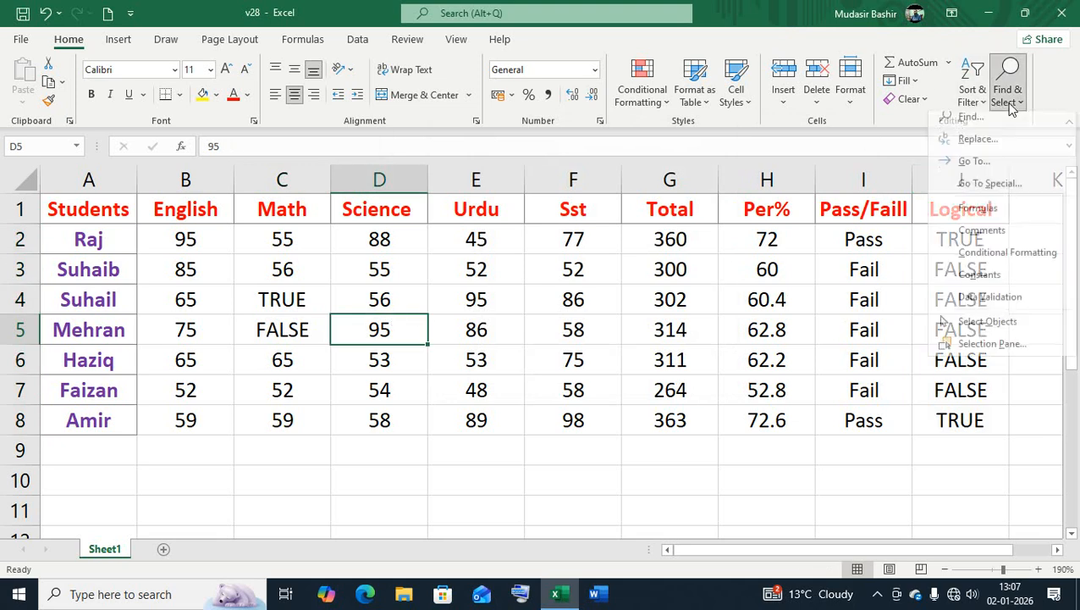
click(986, 189)
click(514, 194)
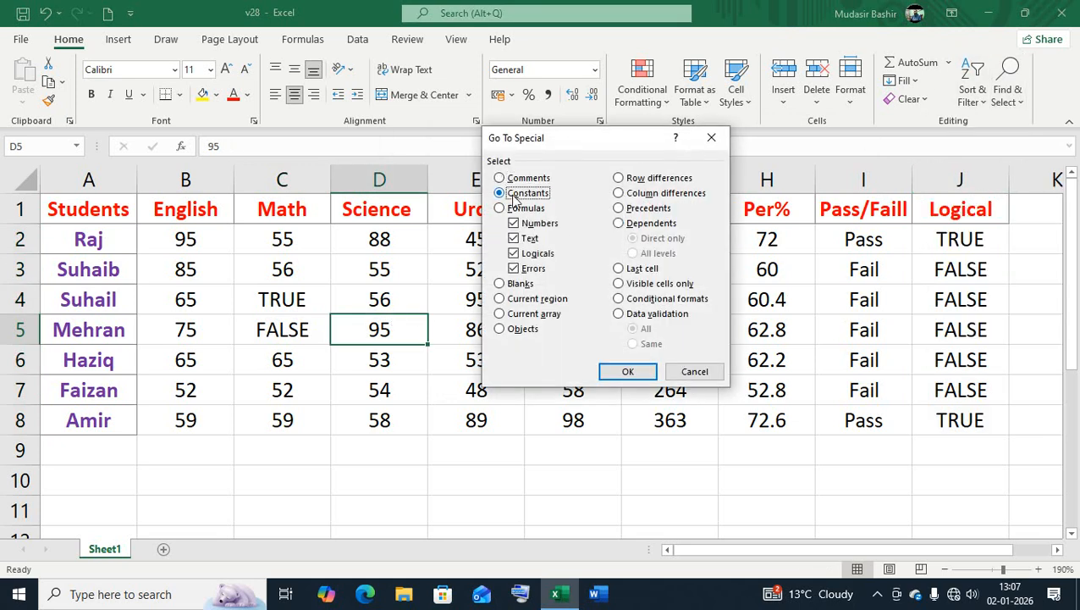
click(513, 223)
click(513, 238)
click(513, 253)
click(627, 373)
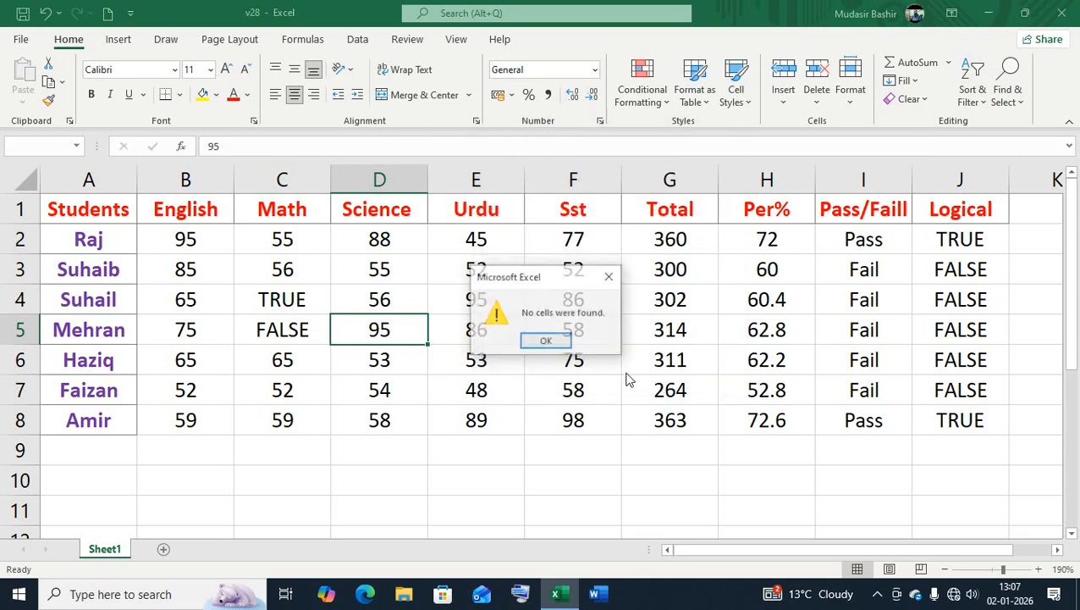
click(611, 277)
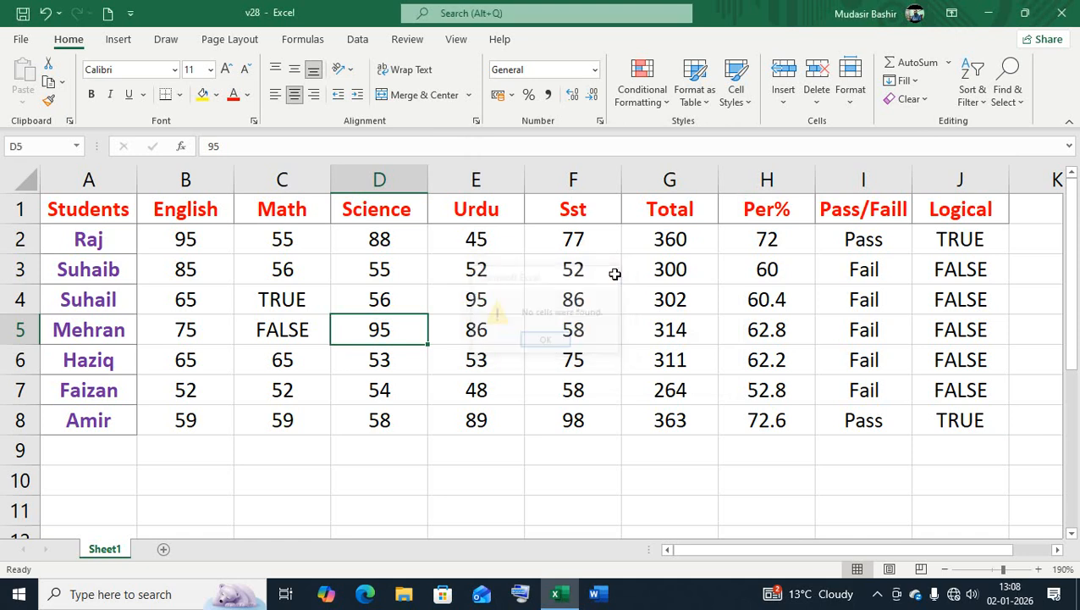
Change the Math mark in C3 to 5#.
click(290, 277)
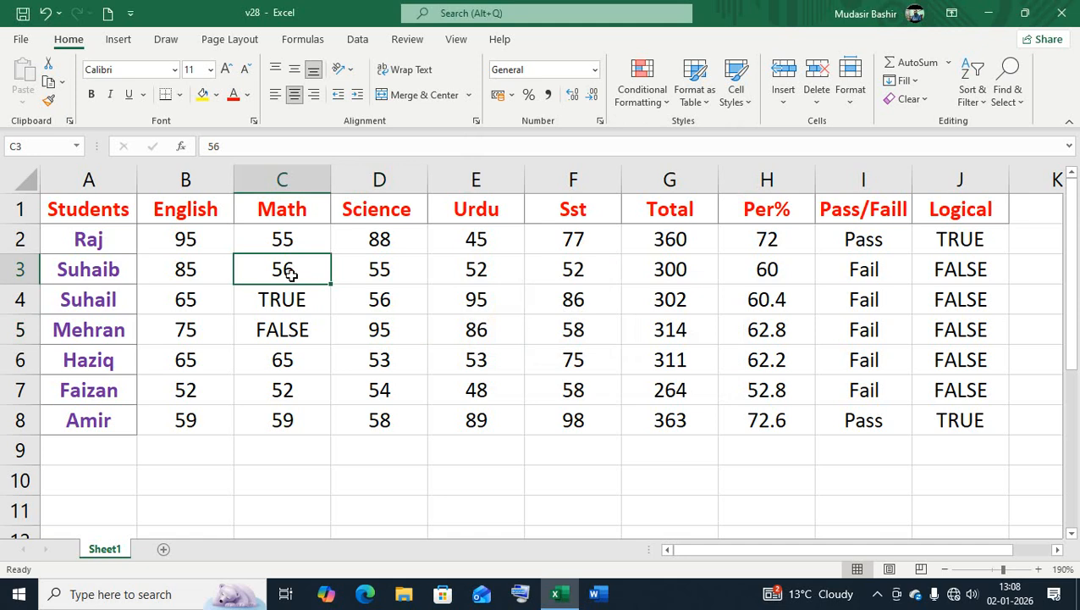
double_click(292, 271)
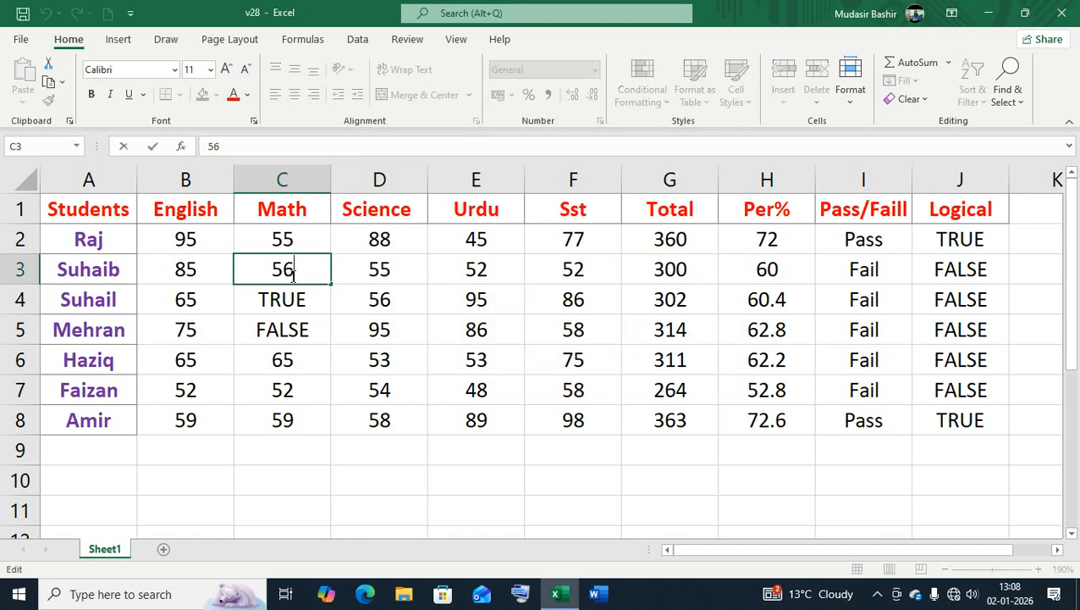
key(BackSpace)
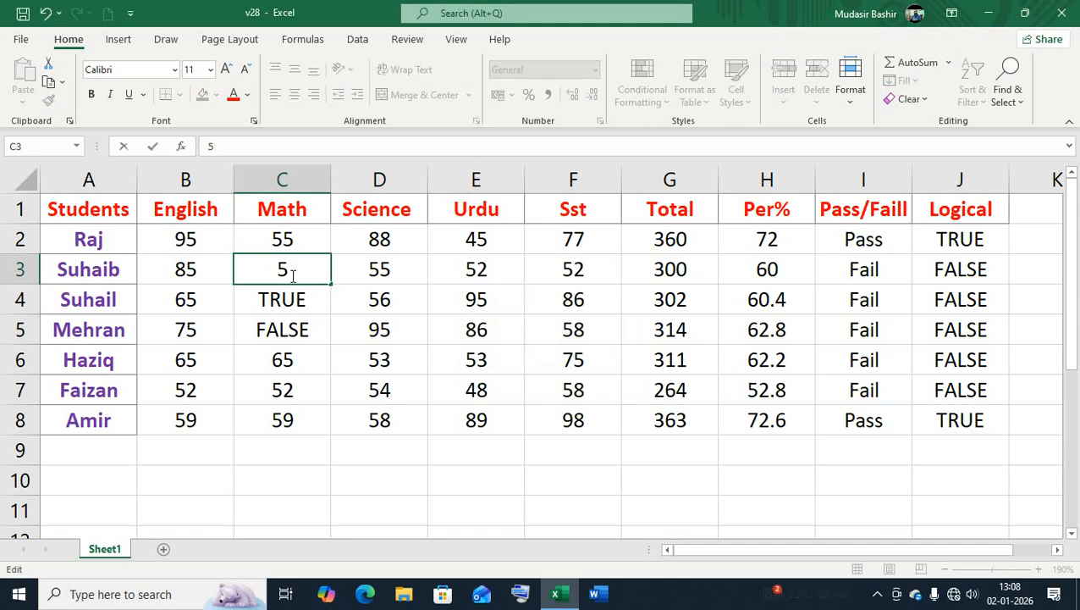
text(#3)
key(BackSpace)
click(303, 298)
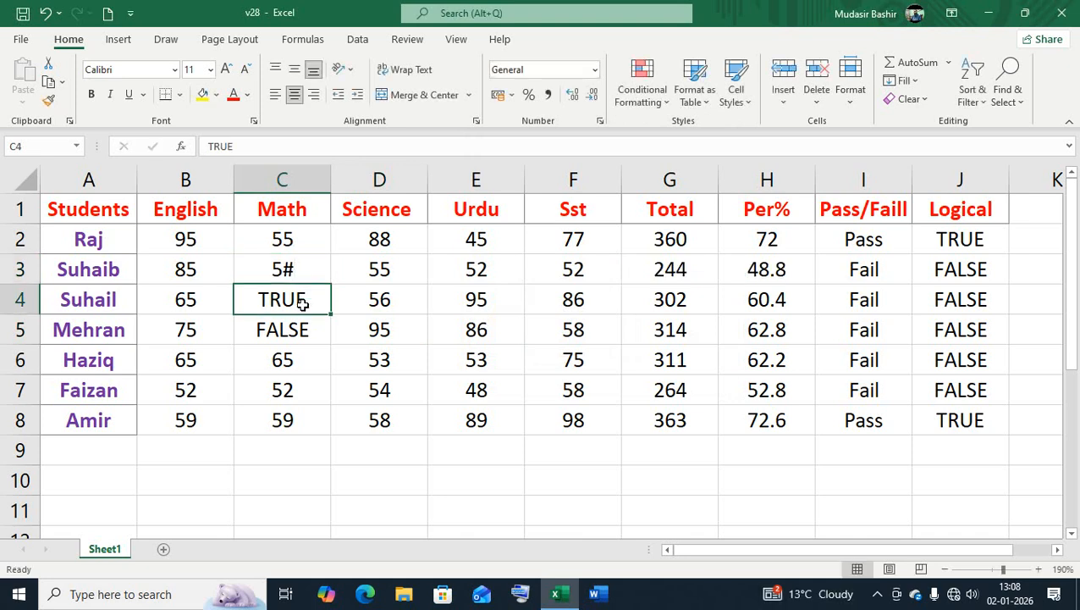
Replace the content of Math cell C4 with the error value #NAME?
double_click(304, 301)
key(BackSpace)
key(BackSpace)
key(BackSpace)
key(BackSpace)
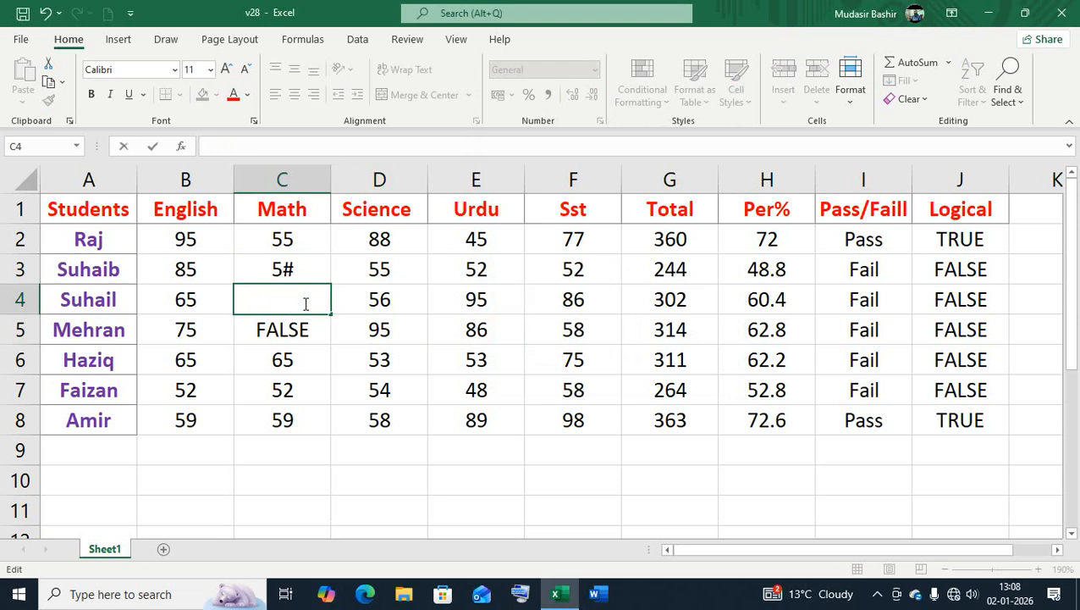
text(#NAME)
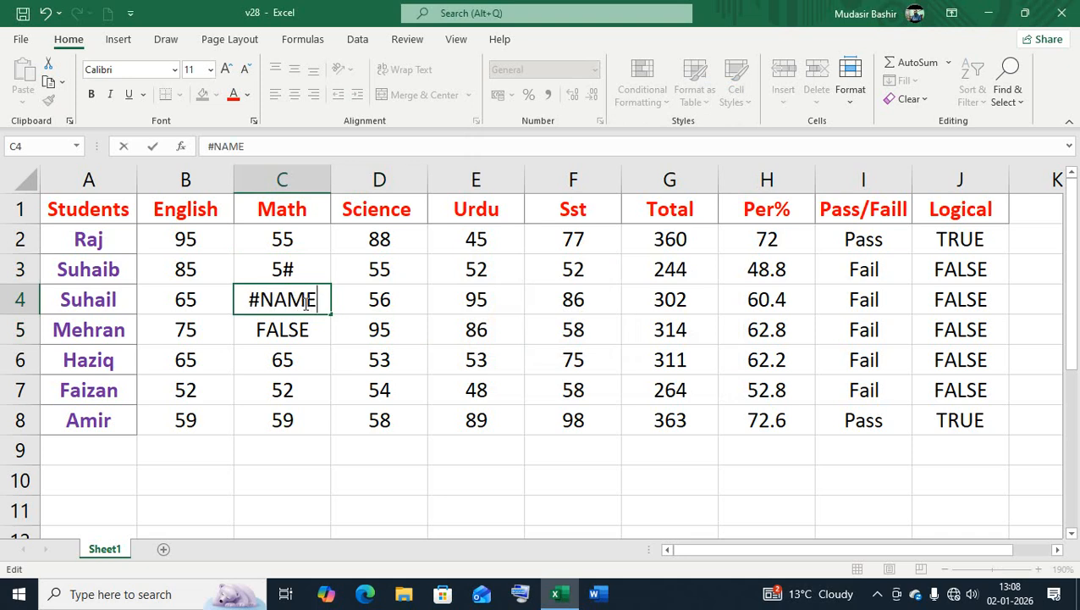
text(?)
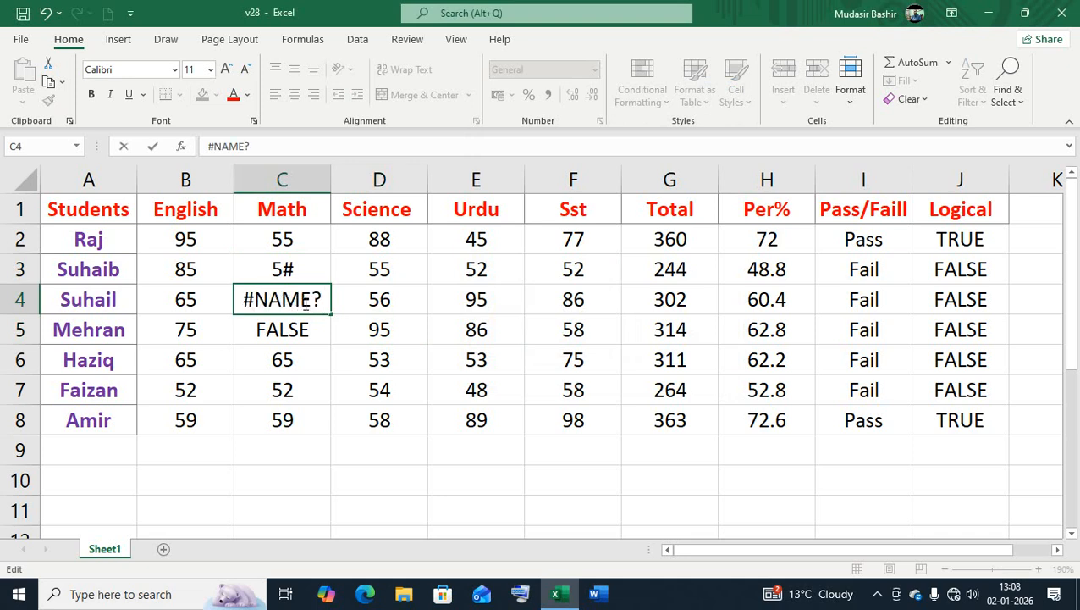
click(378, 352)
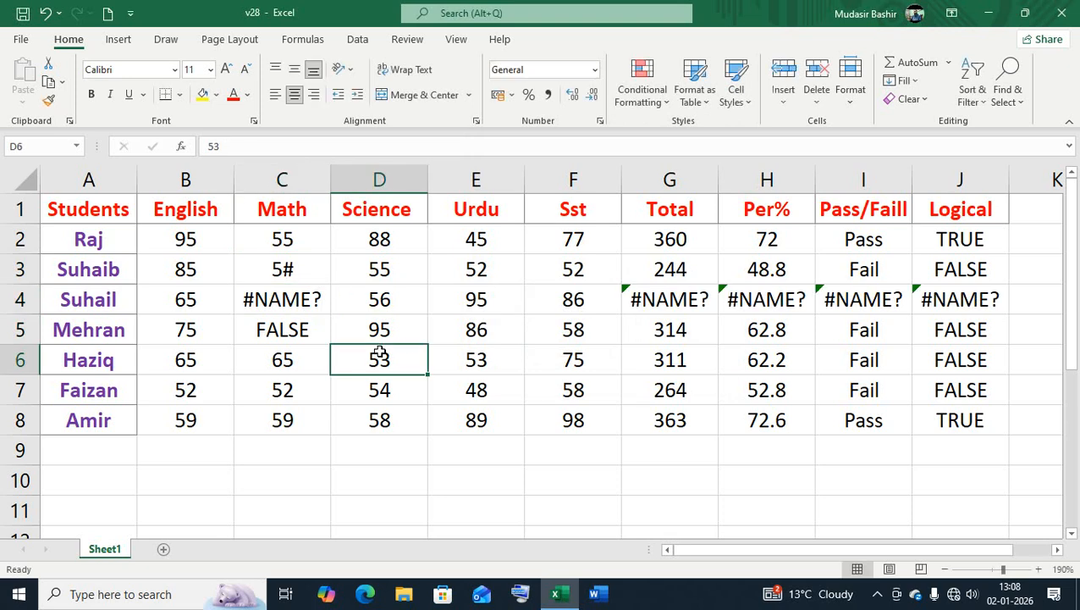
click(305, 303)
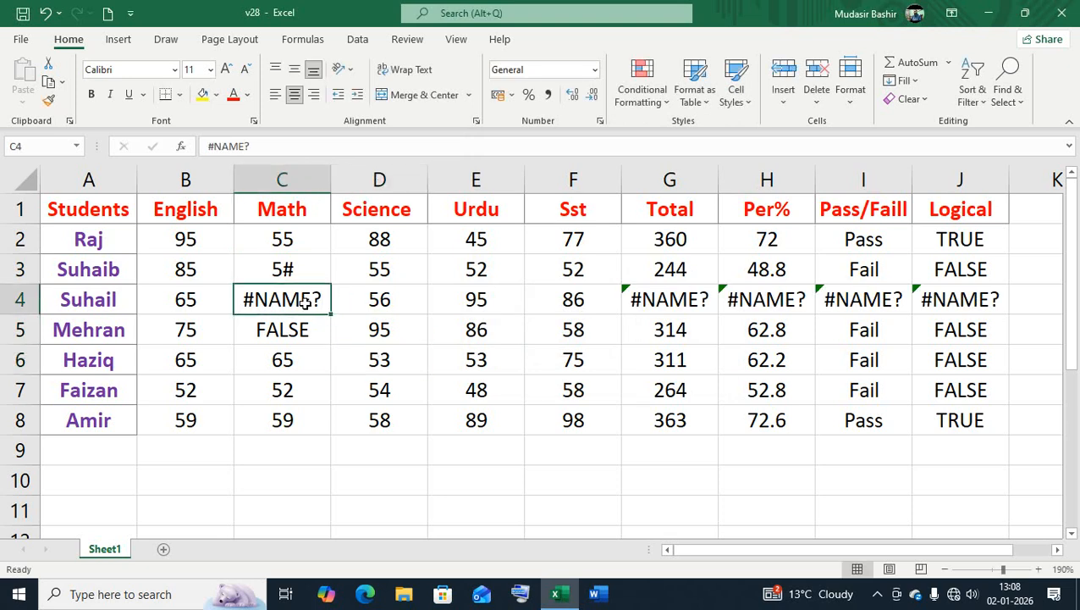
click(394, 359)
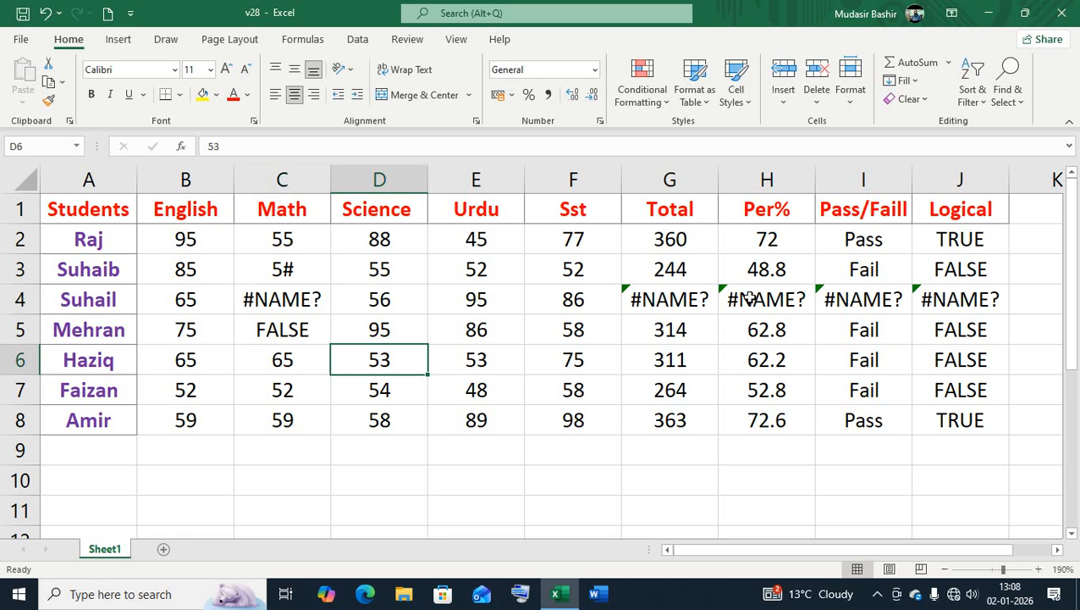
Set the Math mark in C3 to 50.
double_click(292, 271)
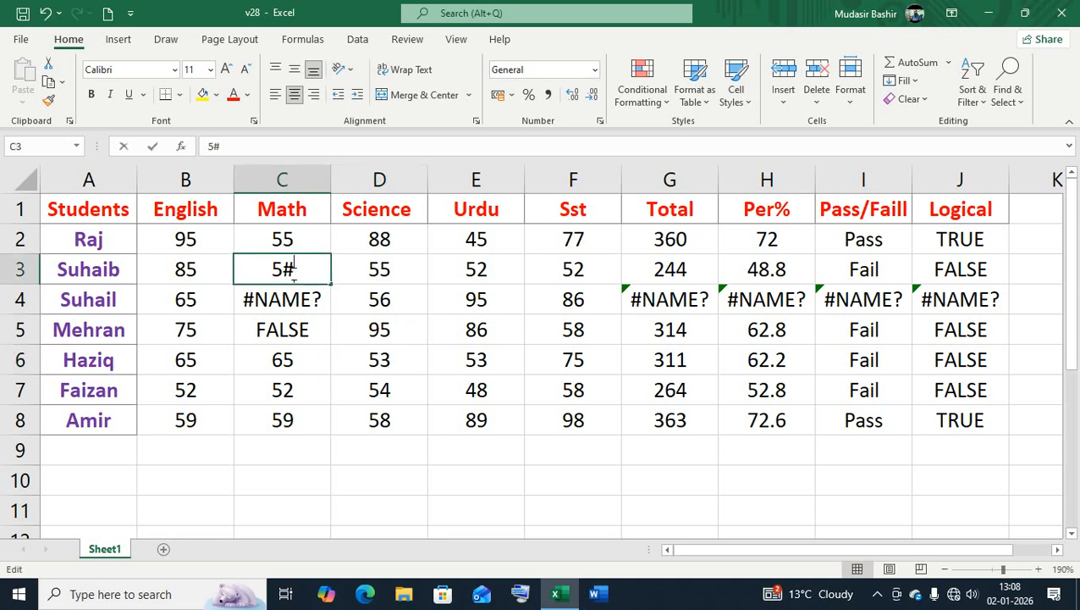
key(BackSpace)
text(0)
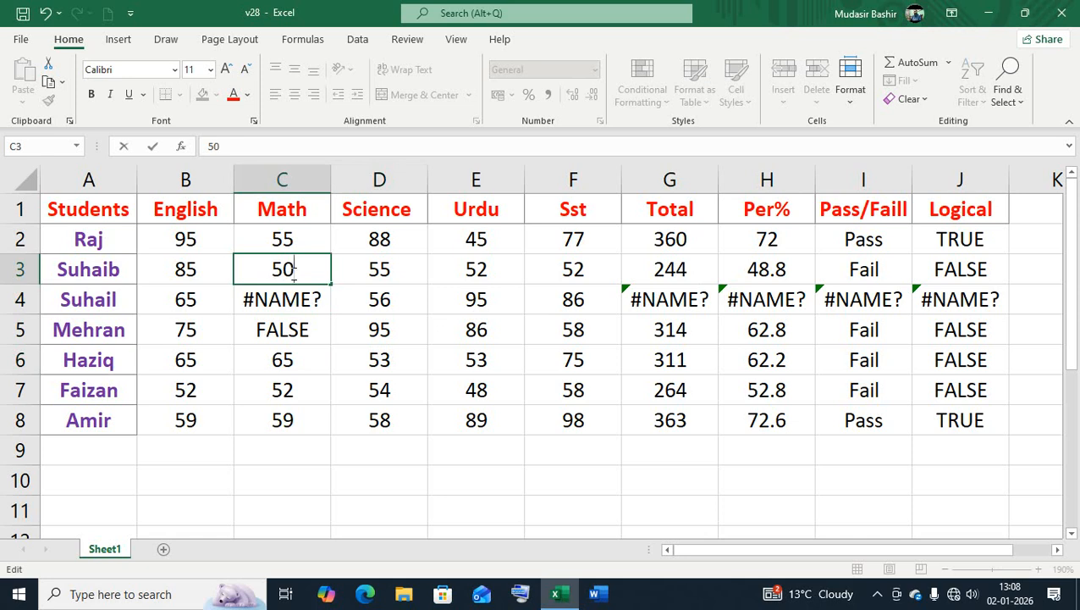
From cell D5, select only the constants containing errors with Go To Special, excluding numbers, text and logicals.
click(386, 332)
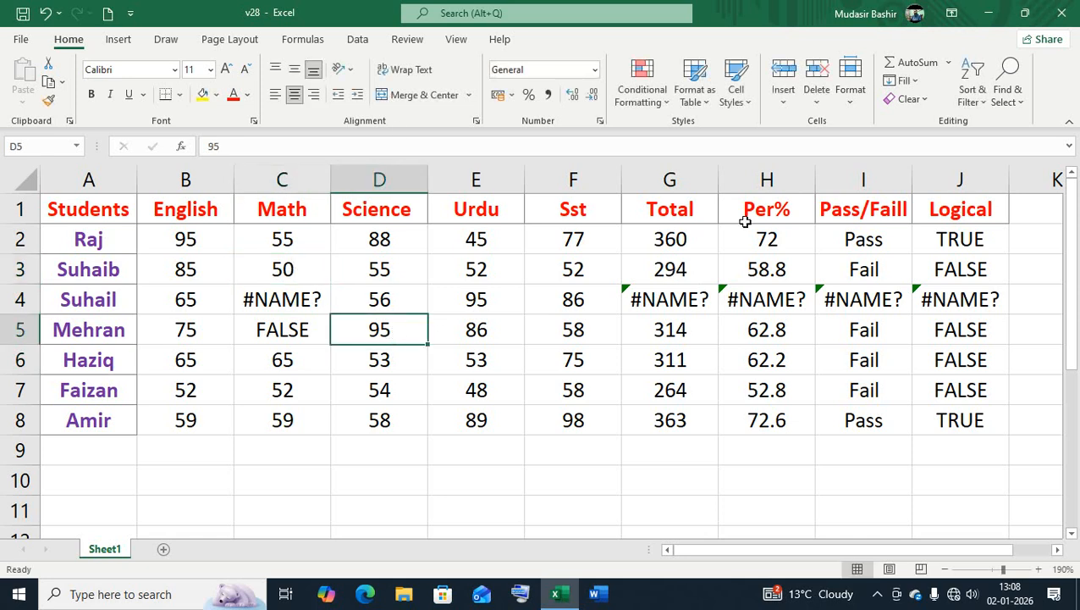
click(1009, 97)
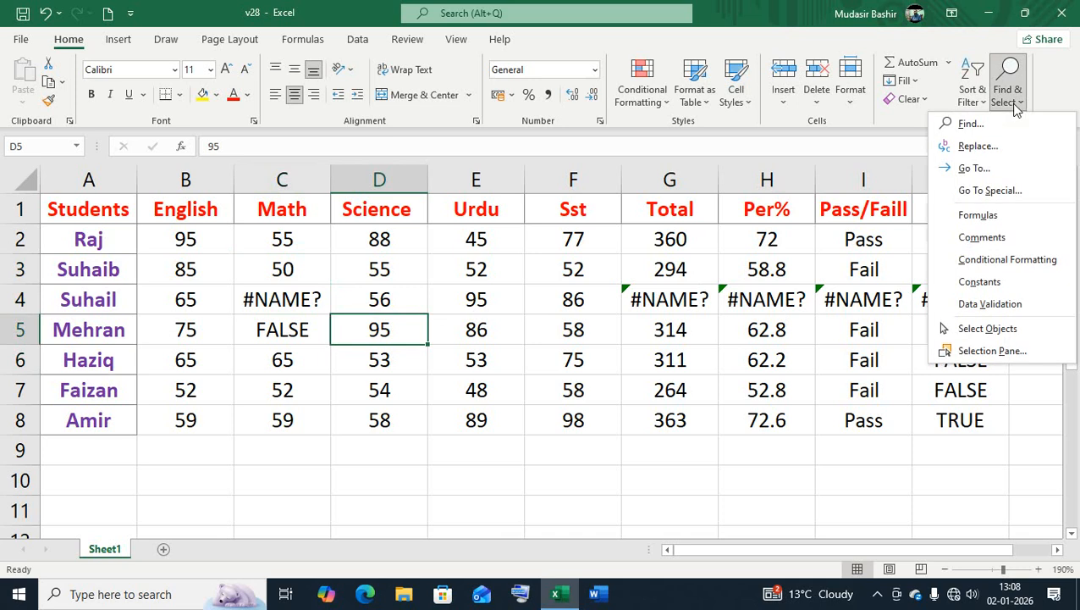
click(971, 193)
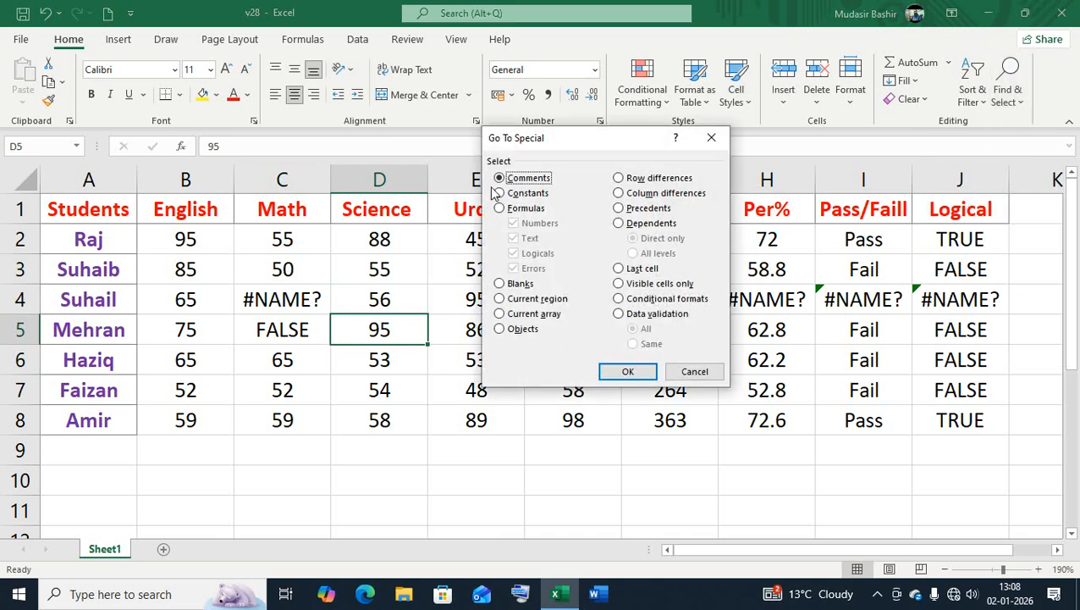
click(501, 193)
click(513, 222)
click(513, 238)
click(513, 253)
drag(592, 140, 668, 182)
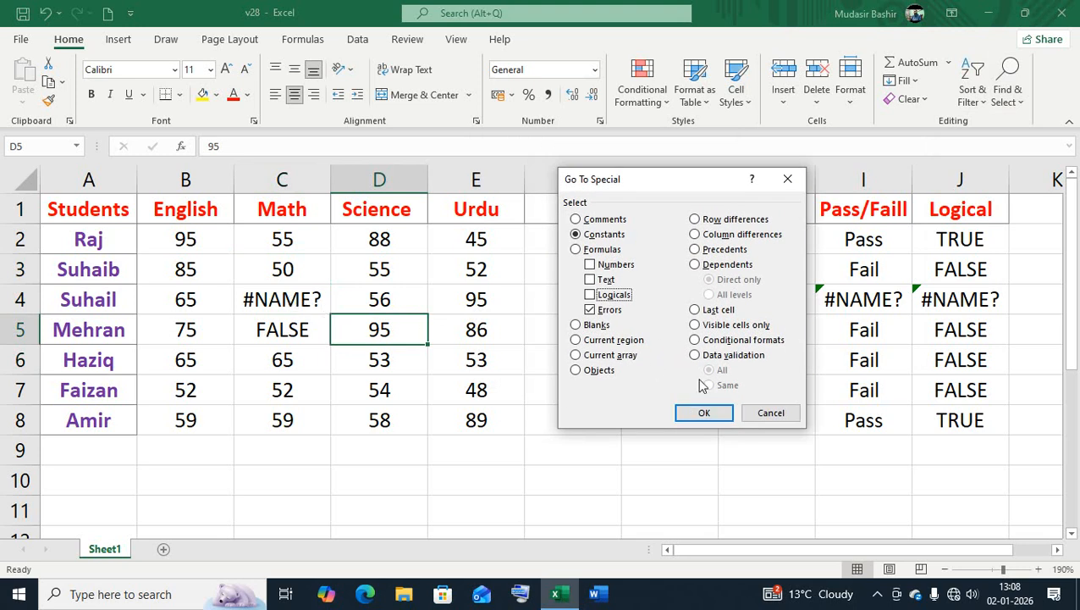
click(700, 412)
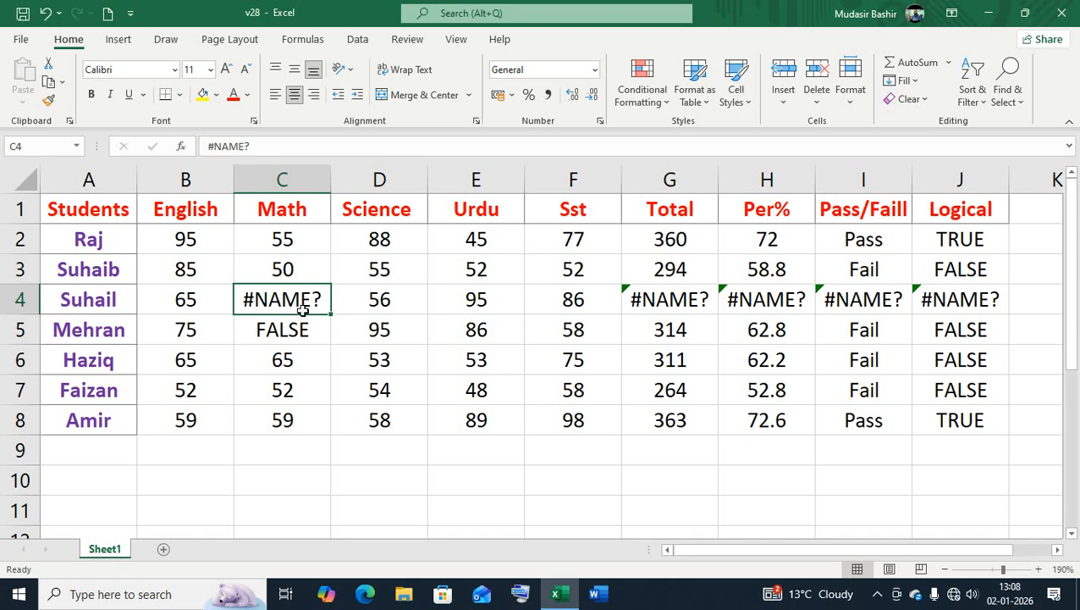
From cell D5, select only the formulas returning errors with Go To Special, excluding numbers, text and logicals.
click(409, 330)
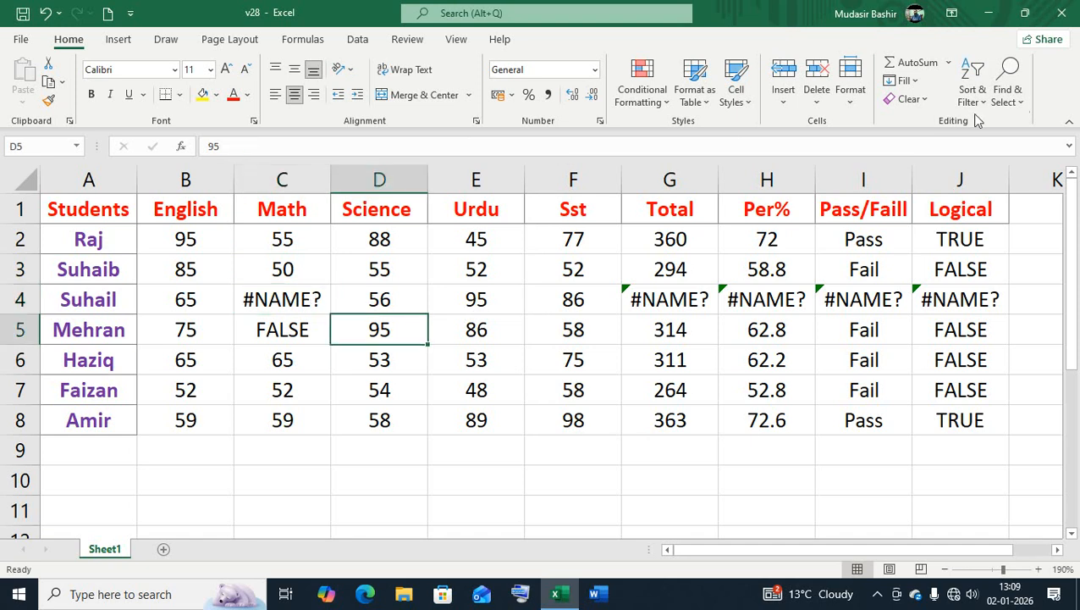
click(1008, 95)
click(971, 190)
click(575, 249)
click(591, 264)
click(590, 280)
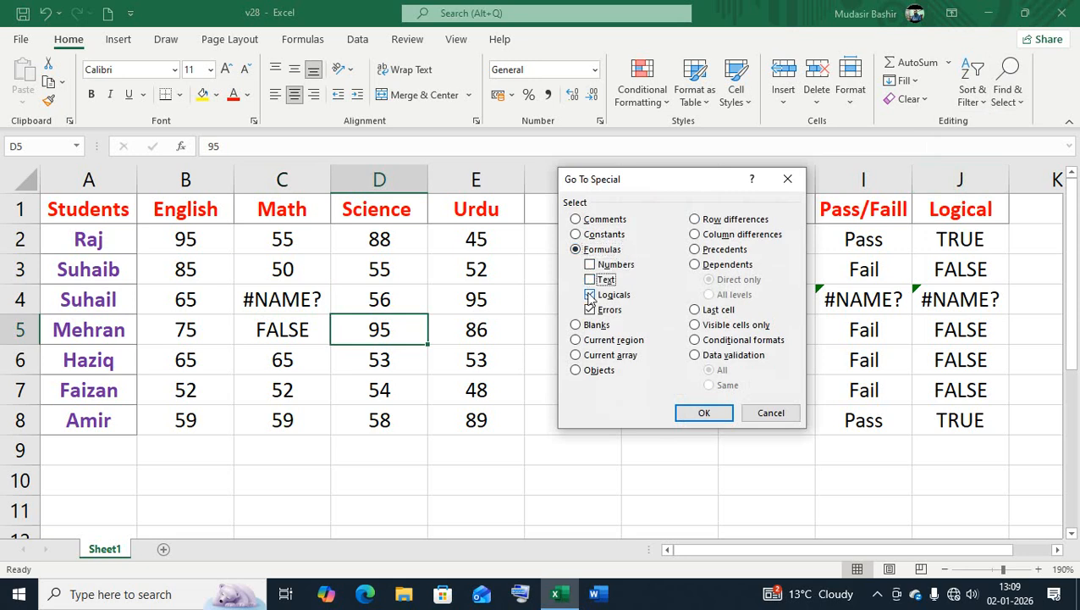
click(590, 294)
drag(670, 193, 524, 301)
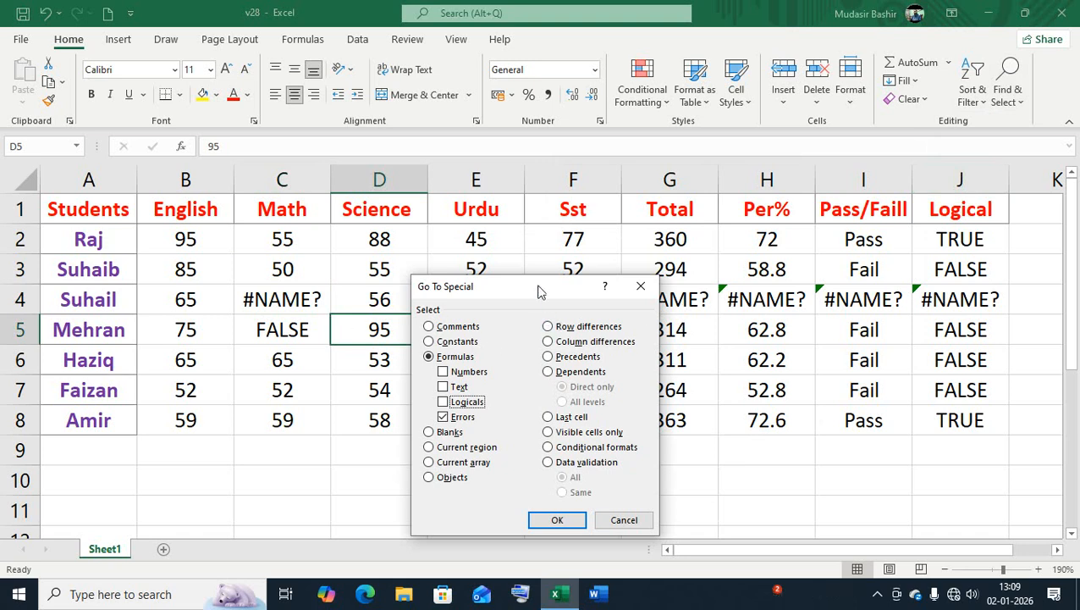
drag(540, 291, 486, 235)
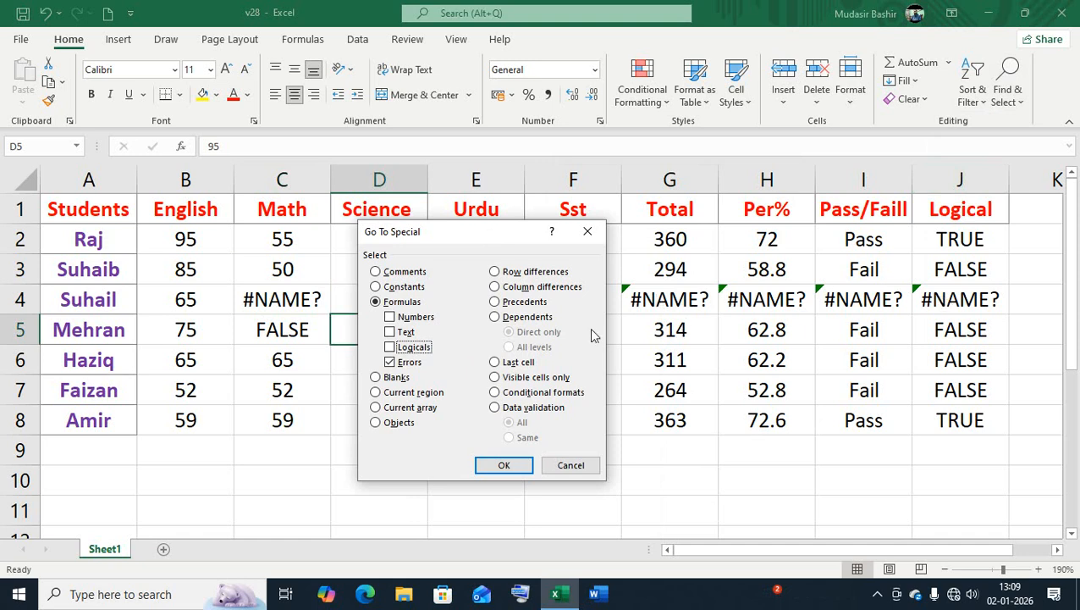
click(506, 469)
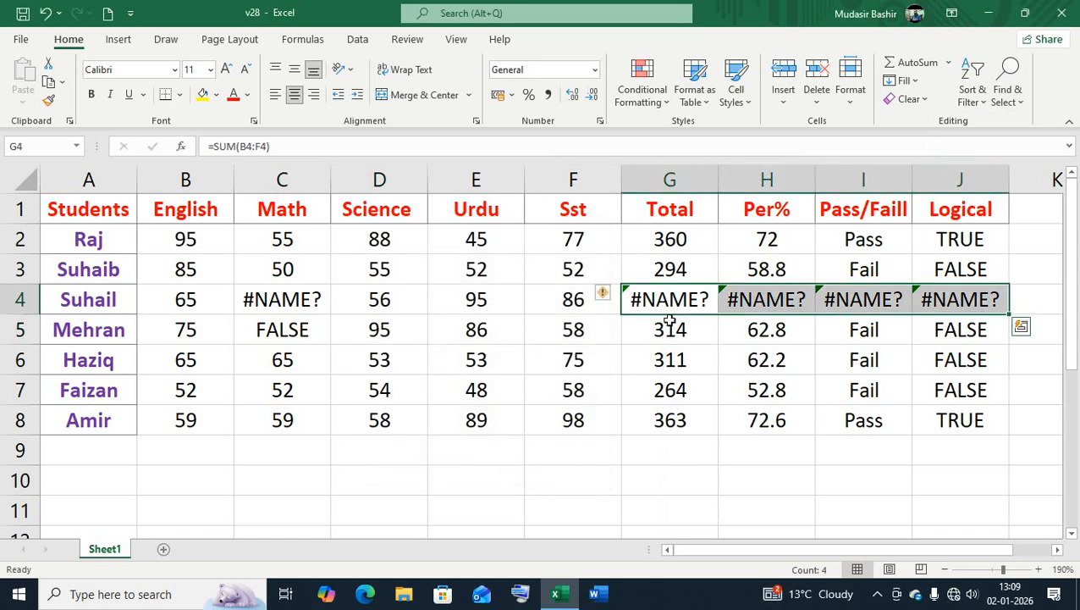
From cell E5, open Go To Special through the Go To dialog and choose Formulas with numbers, text, logicals and errors all included.
click(476, 333)
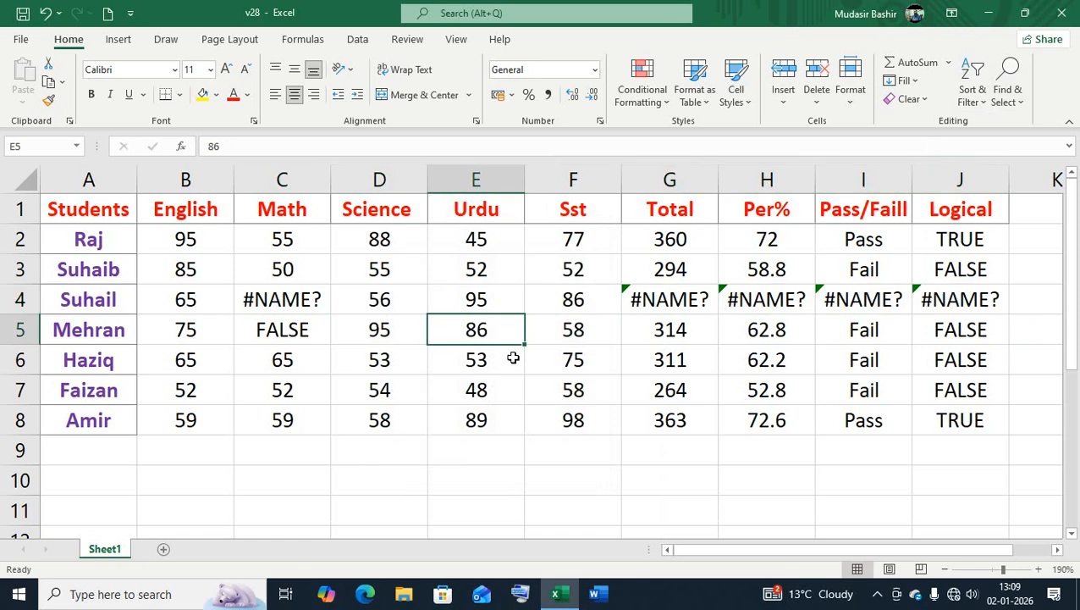
key(F5)
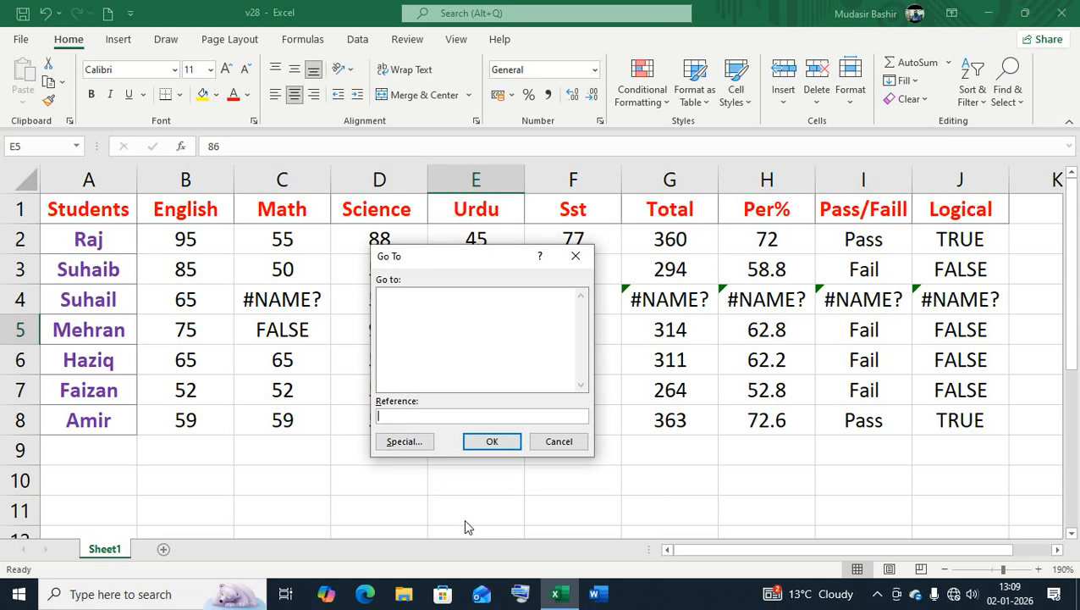
key(alt+s)
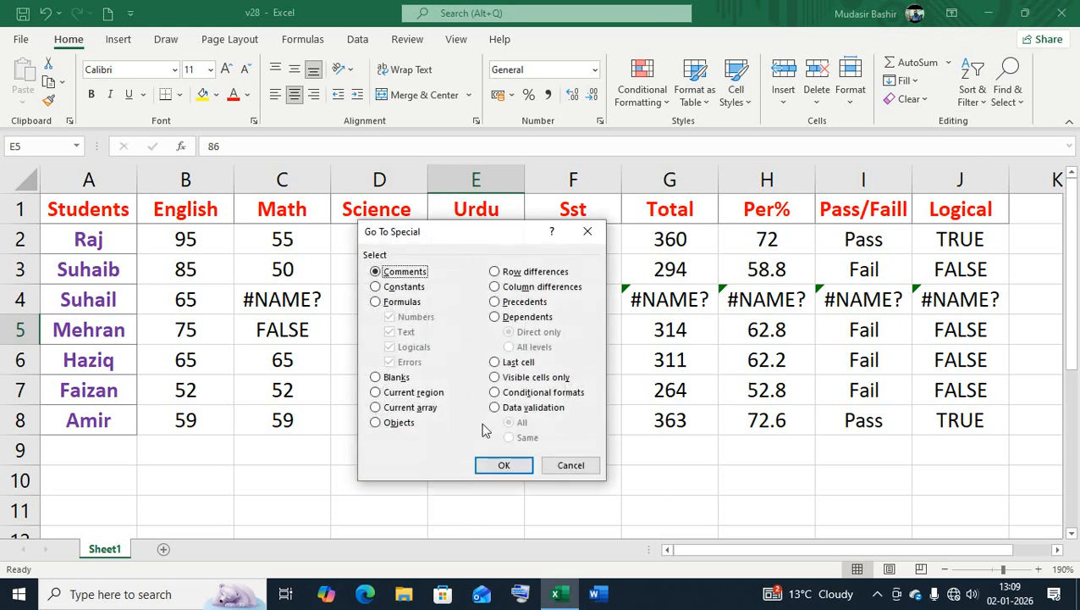
drag(484, 235, 601, 169)
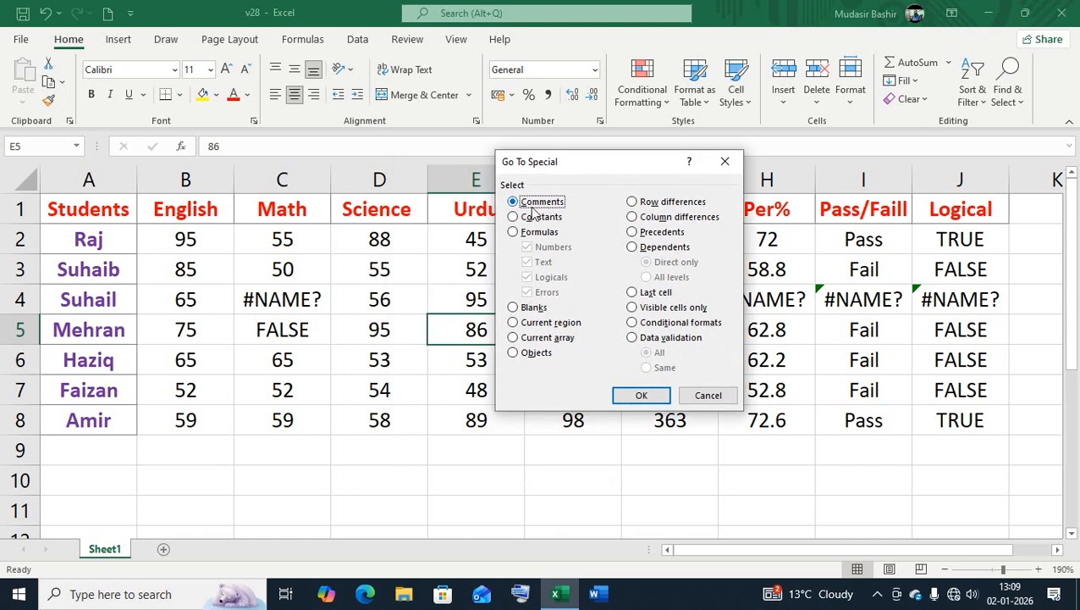
click(514, 216)
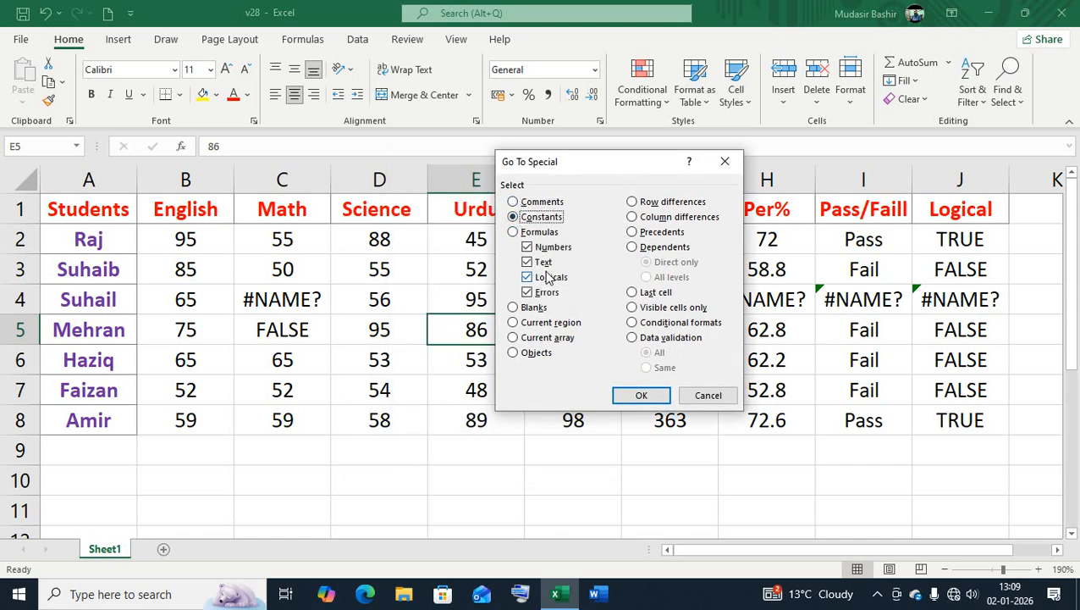
click(513, 232)
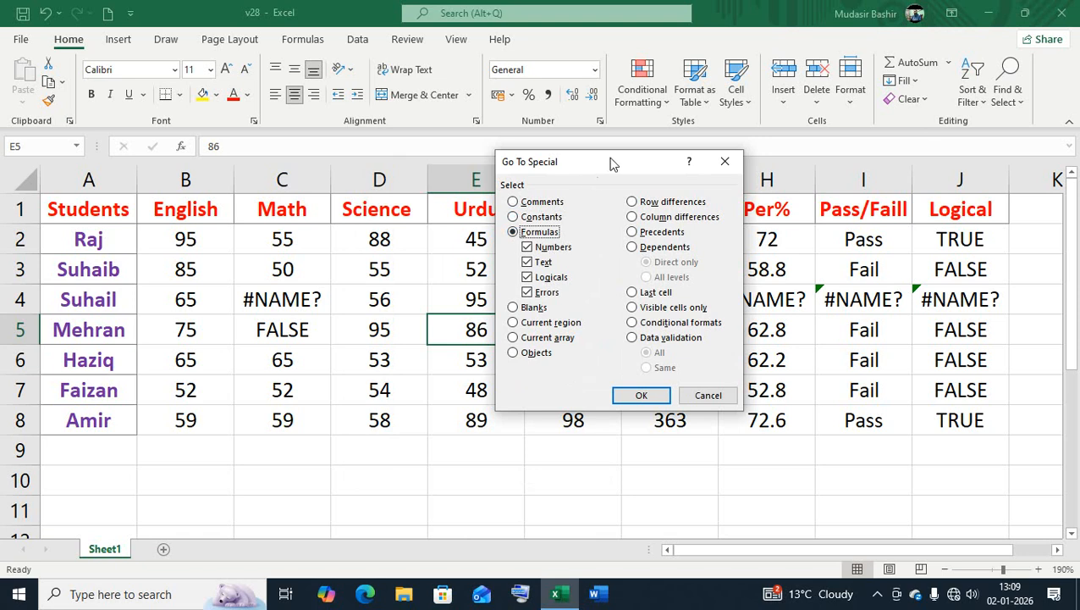
drag(618, 166, 447, 151)
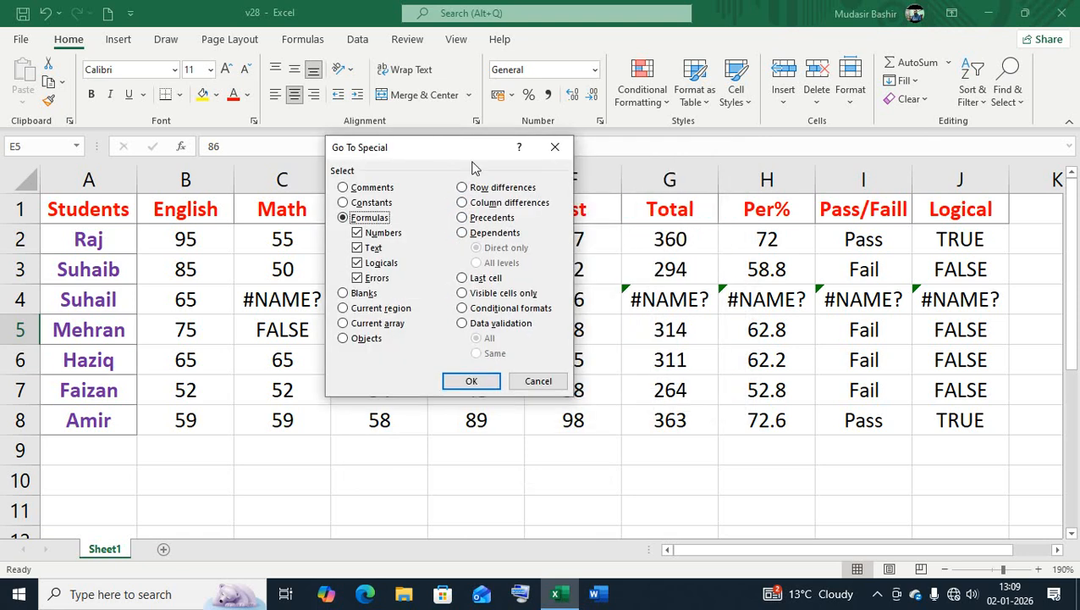